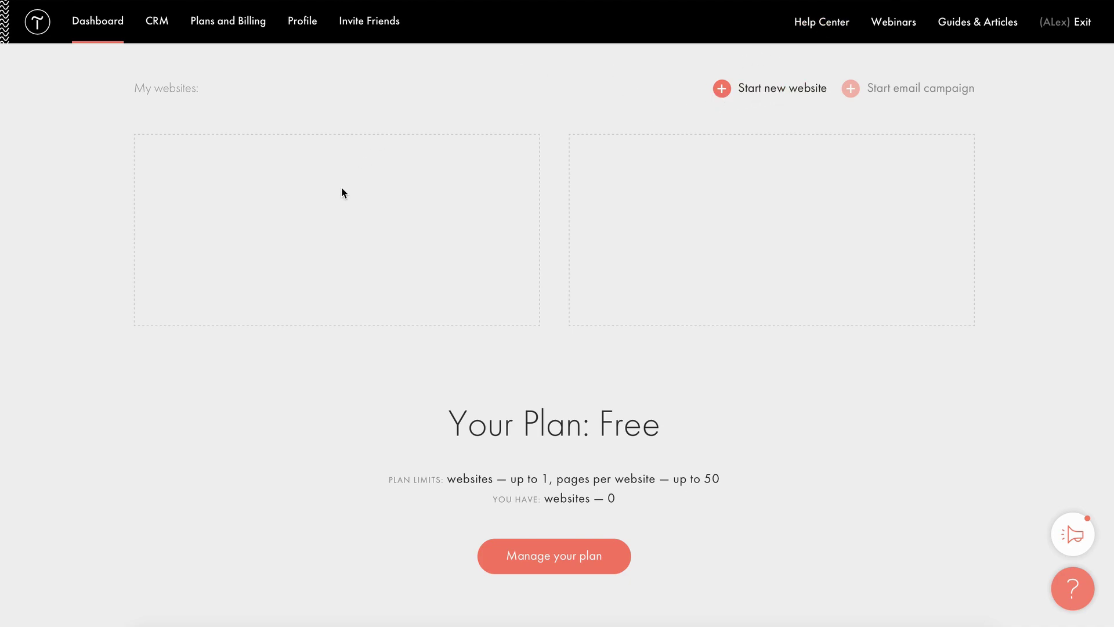
Step: Create a website named MYproject and add its first blank page
left_click(752, 93)
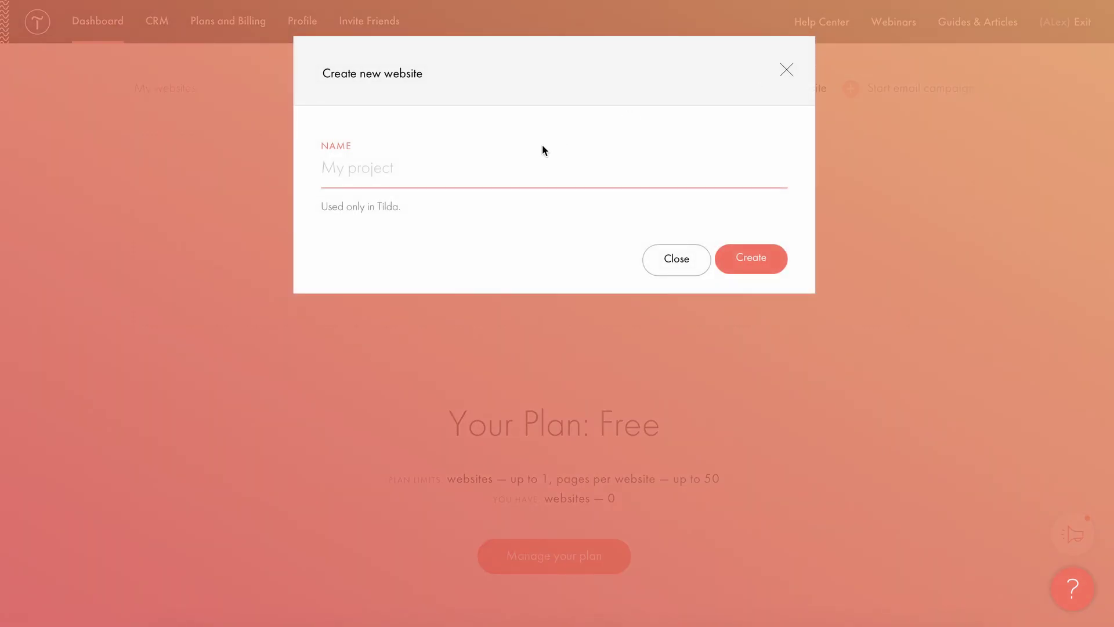
type("MYproject")
left_click(768, 255)
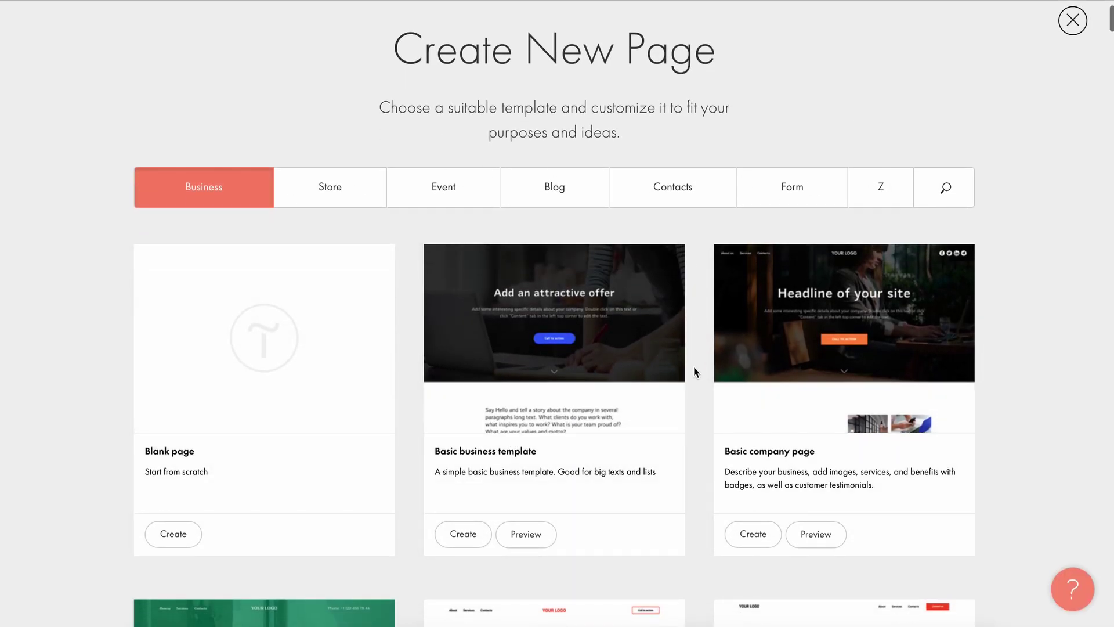
left_click(314, 336)
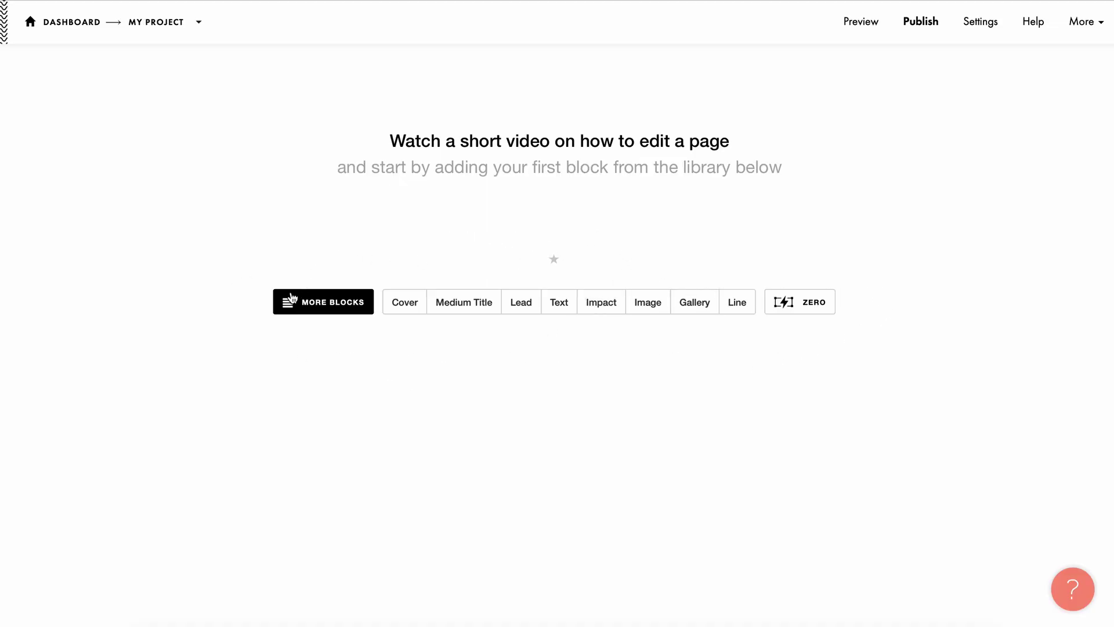
Step: Add a Zero Block to the blank page, save it in the block editor, and return
left_click(290, 301)
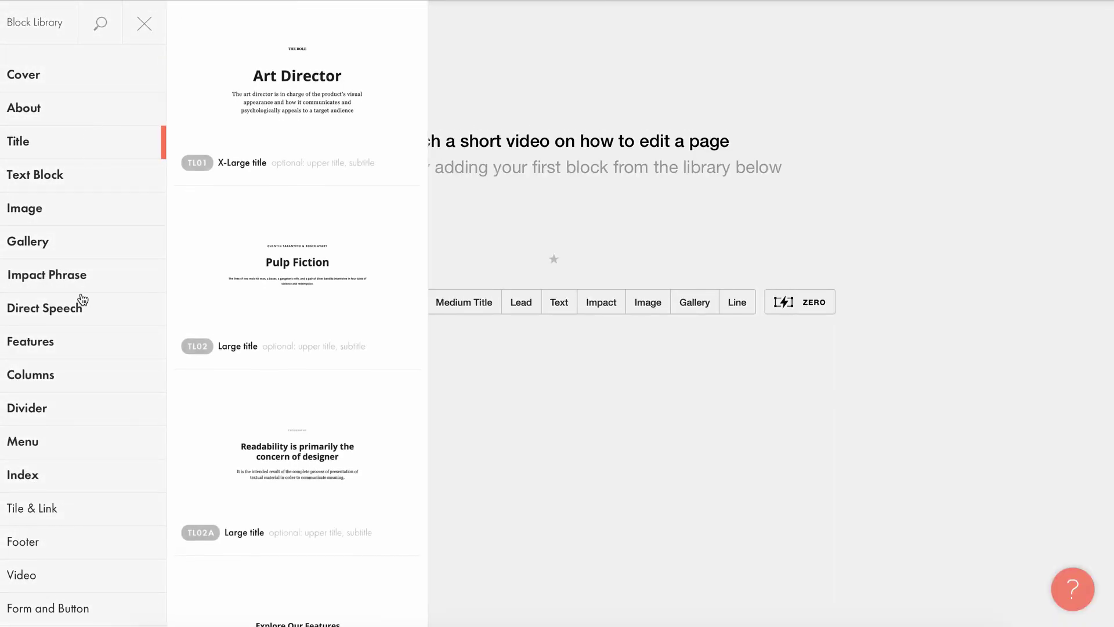
left_click(593, 426)
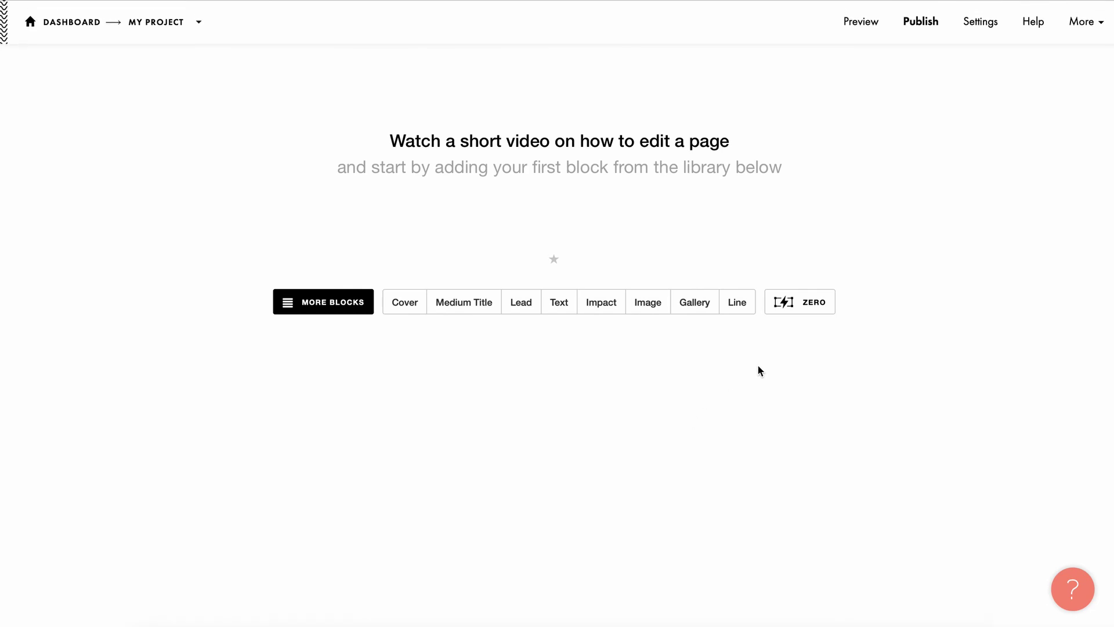
left_click(784, 302)
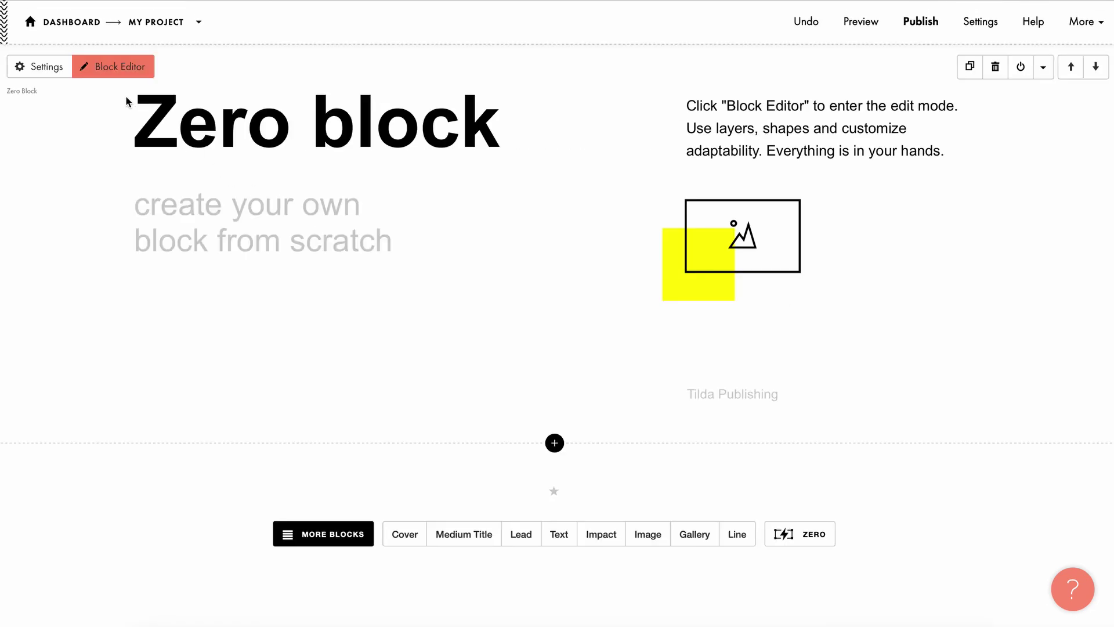
left_click(112, 68)
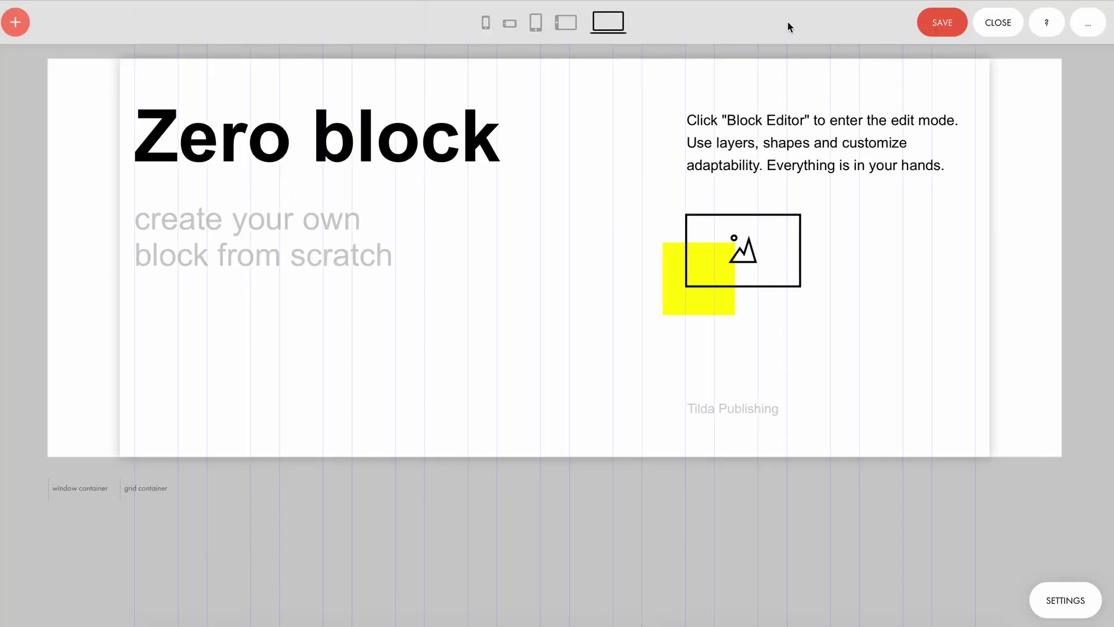
left_click(949, 24)
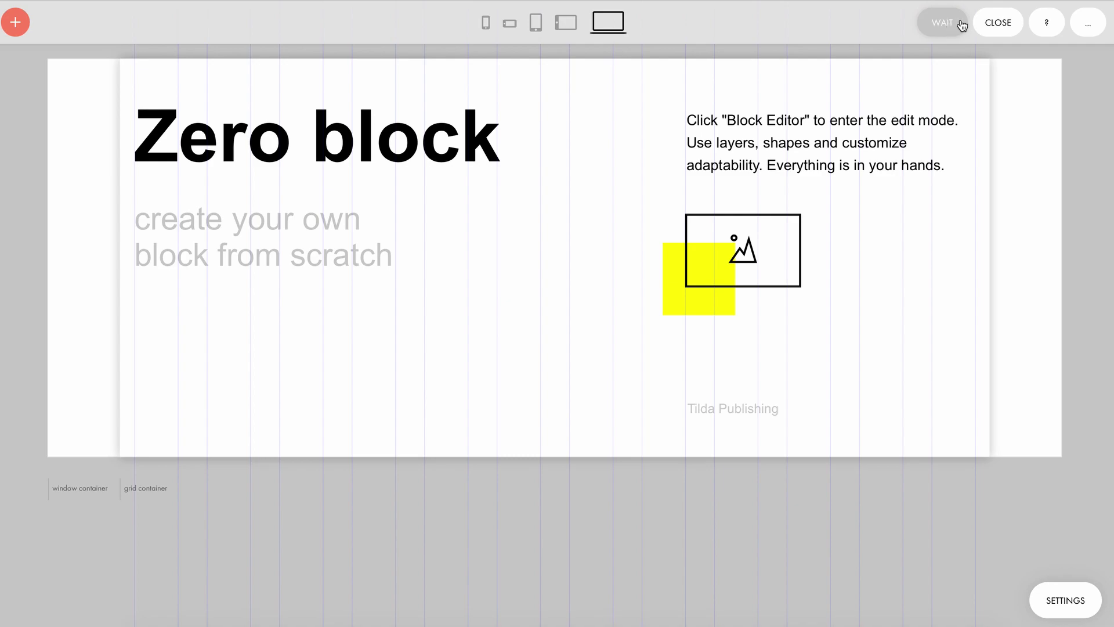
left_click(980, 23)
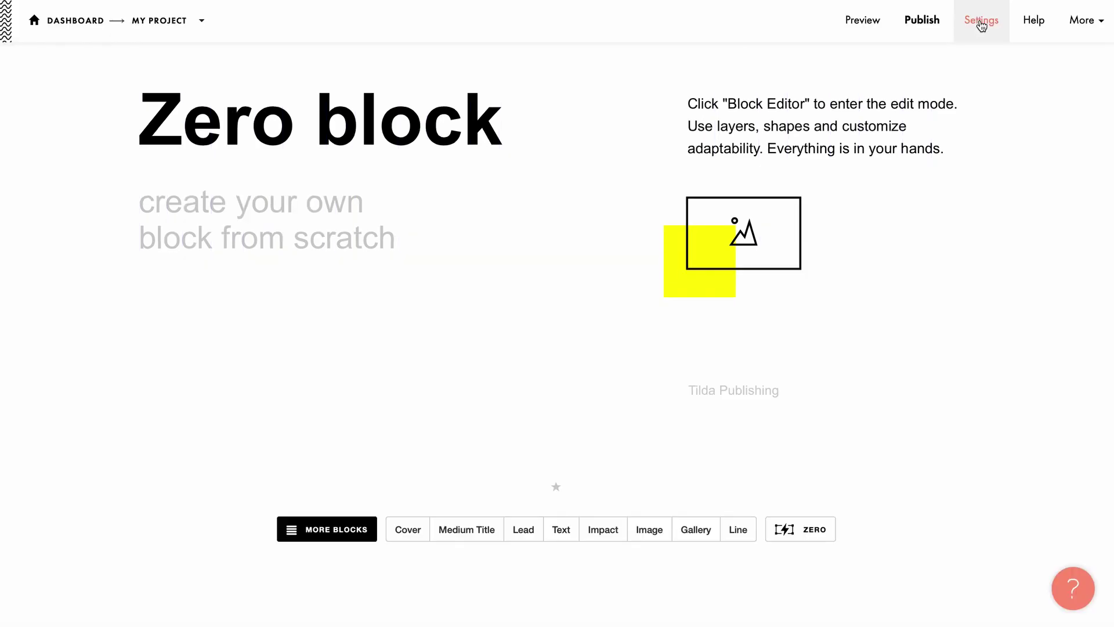
Step: Publish the page, then create a new page from template ID 2962859
left_click(919, 22)
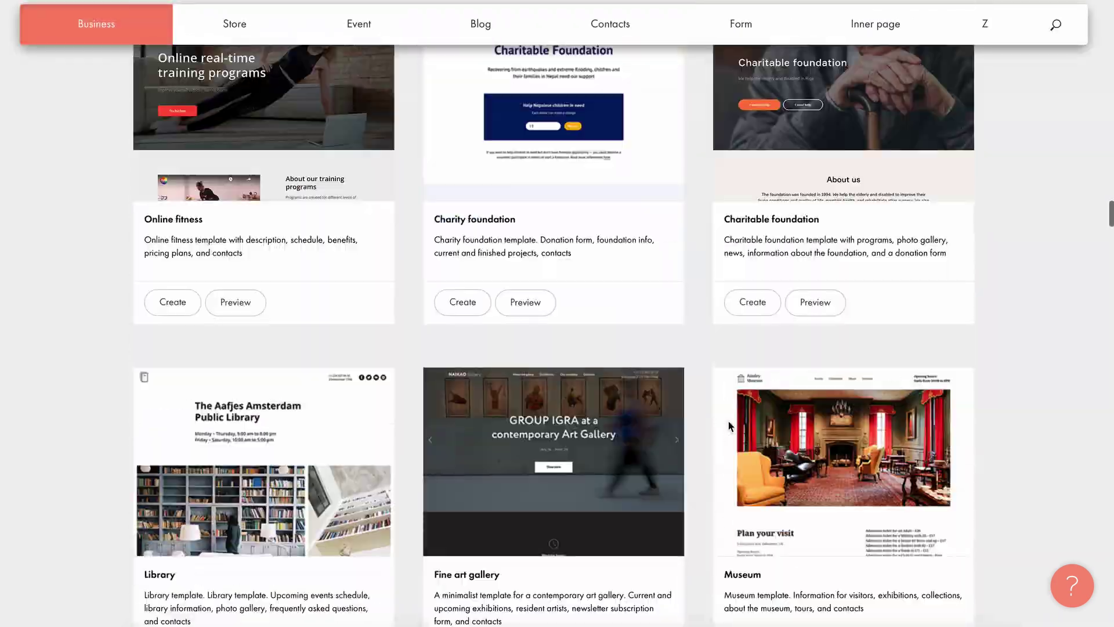
scroll(728, 426, "down", 20)
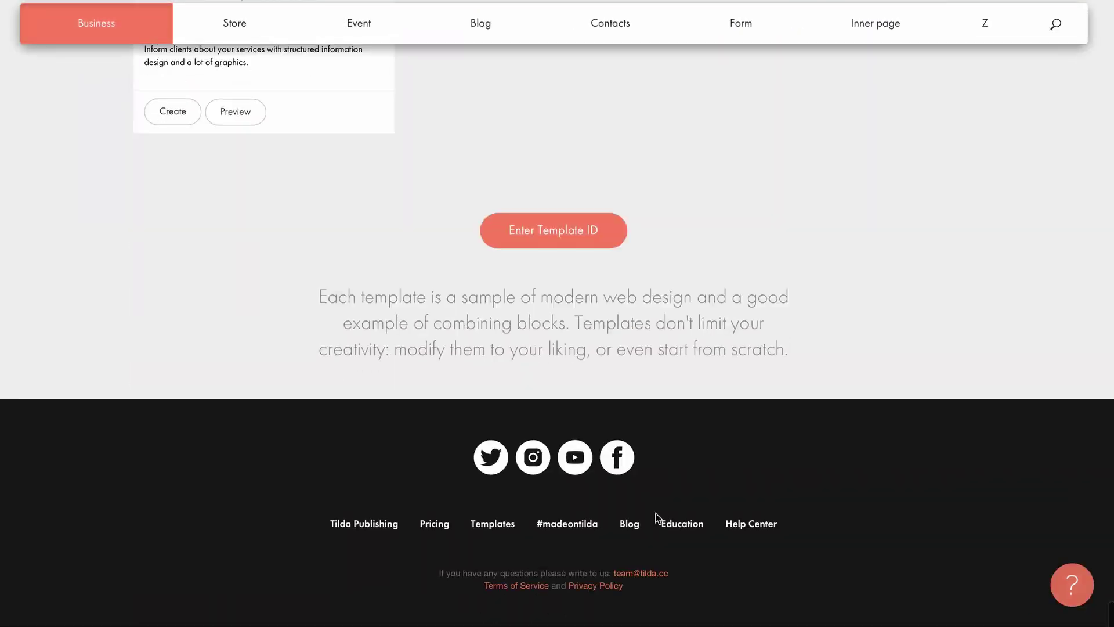
left_click(550, 243)
type("2962859")
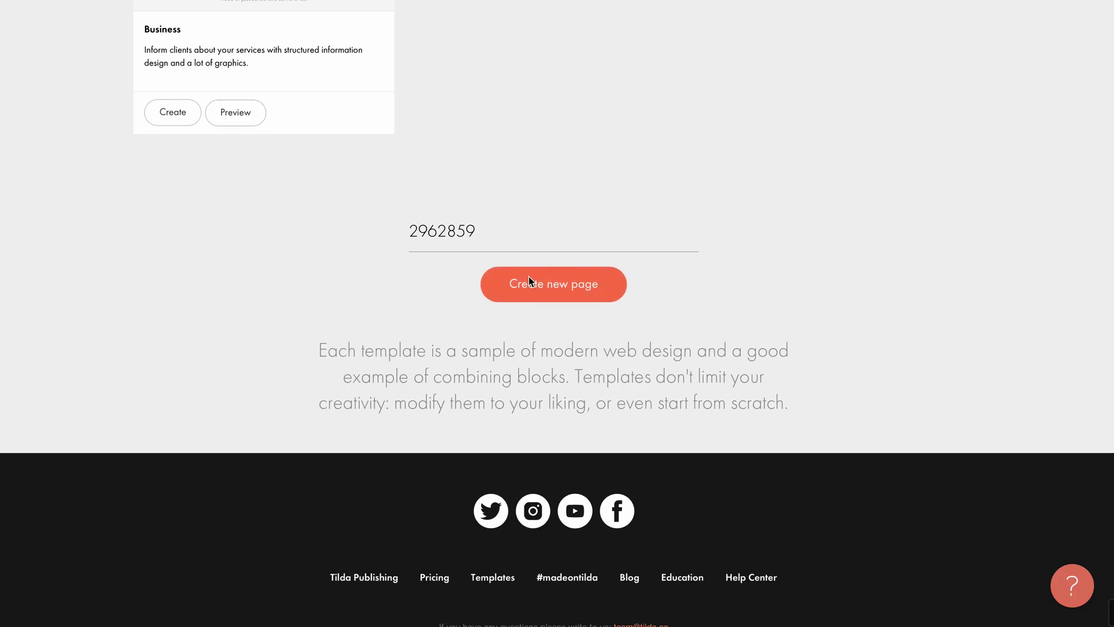
left_click(528, 279)
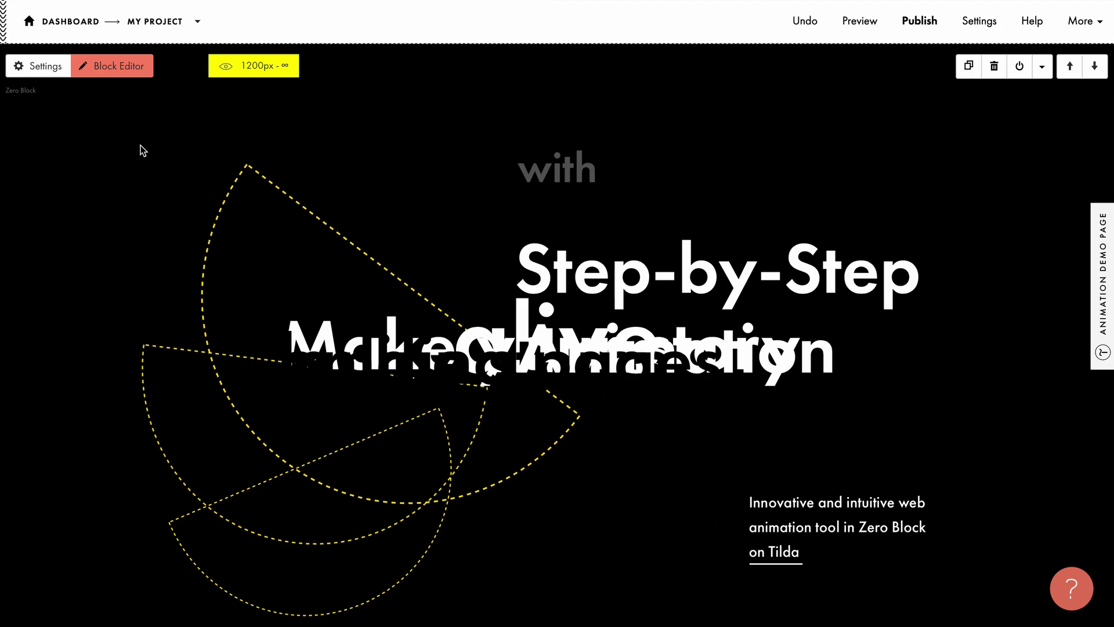
Step: Open the Step-by-Step Zero Block in the editor with its layers panel shown and shortcuts reviewed
left_click(116, 69)
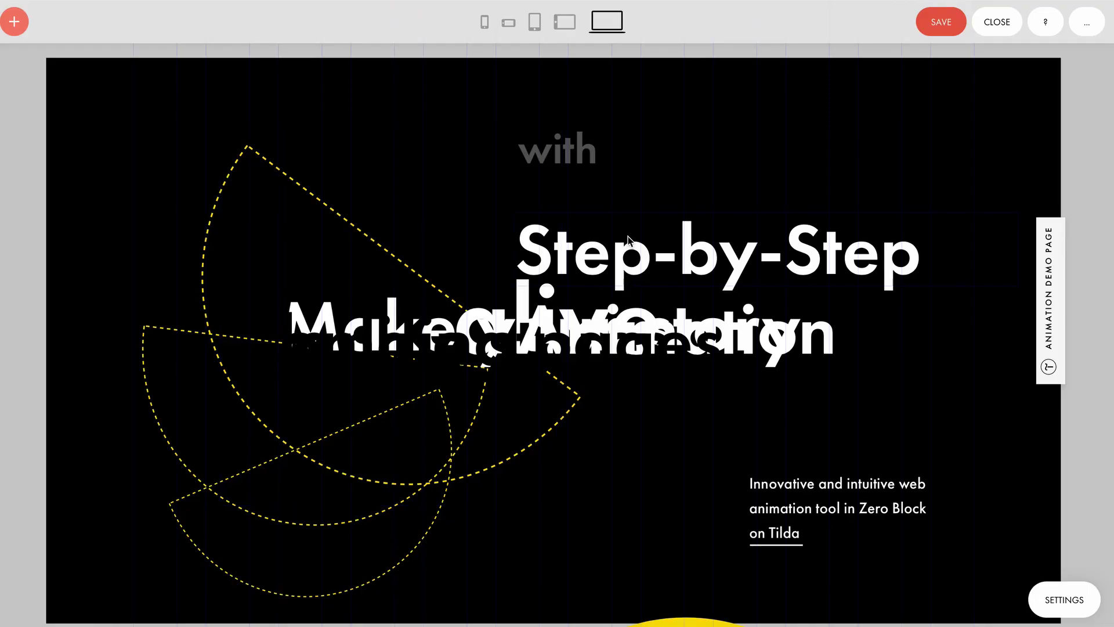
left_click(1085, 26)
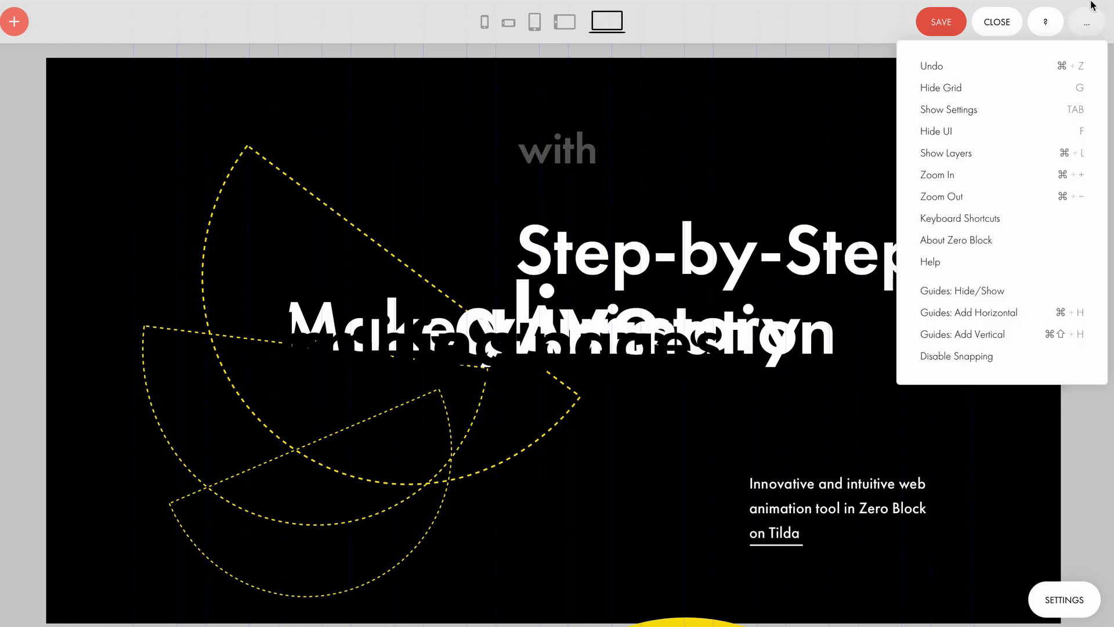
left_click(929, 154)
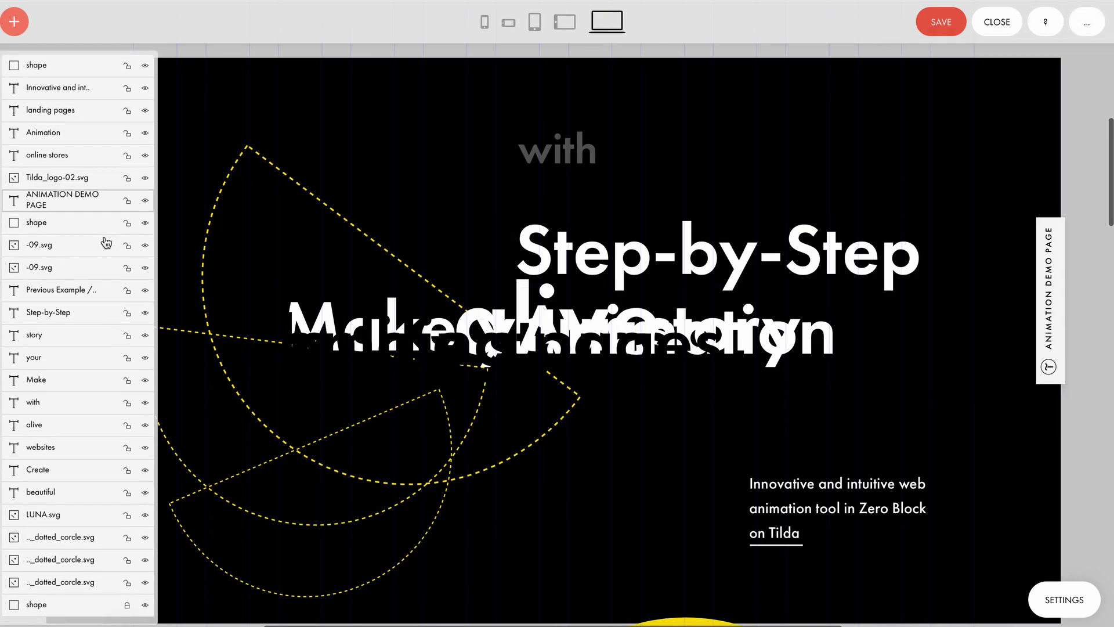
scroll(107, 243, "down", 1)
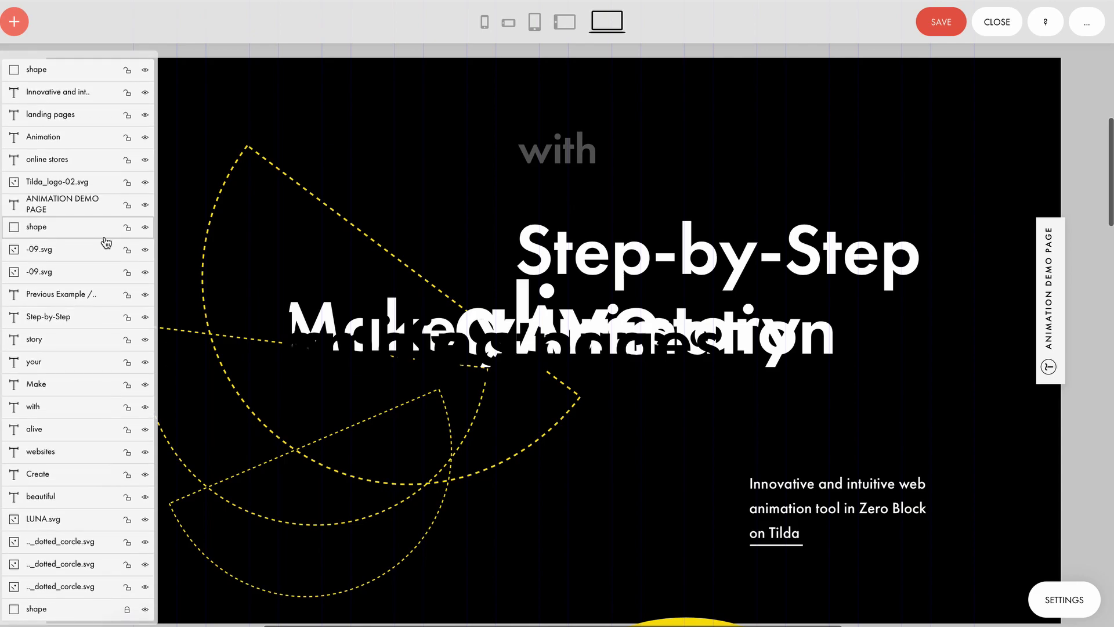
left_click(1087, 23)
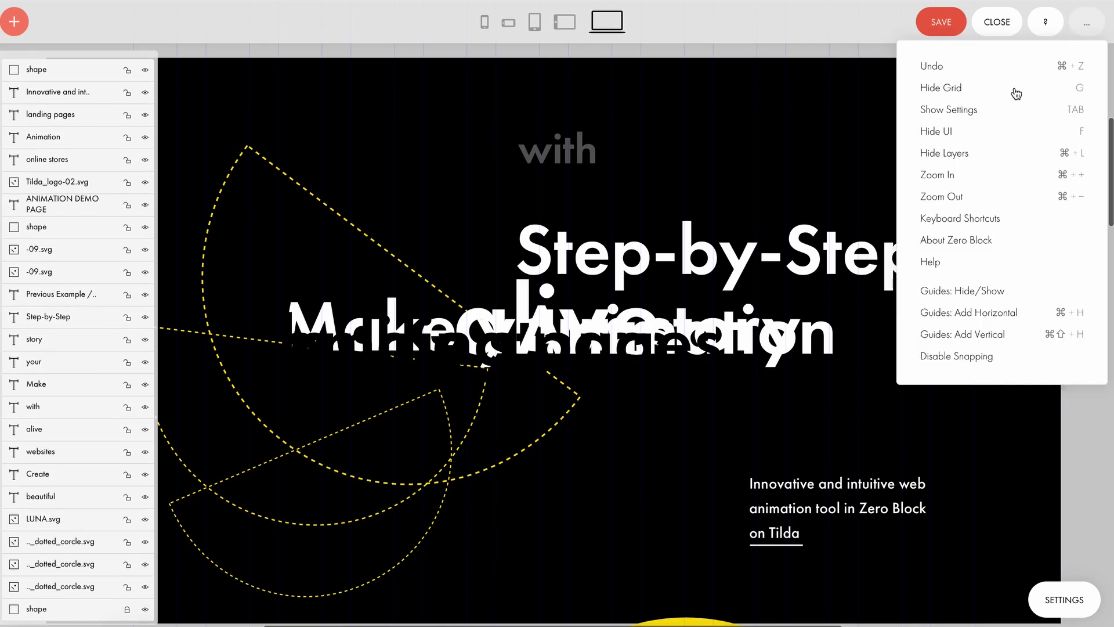
left_click(956, 218)
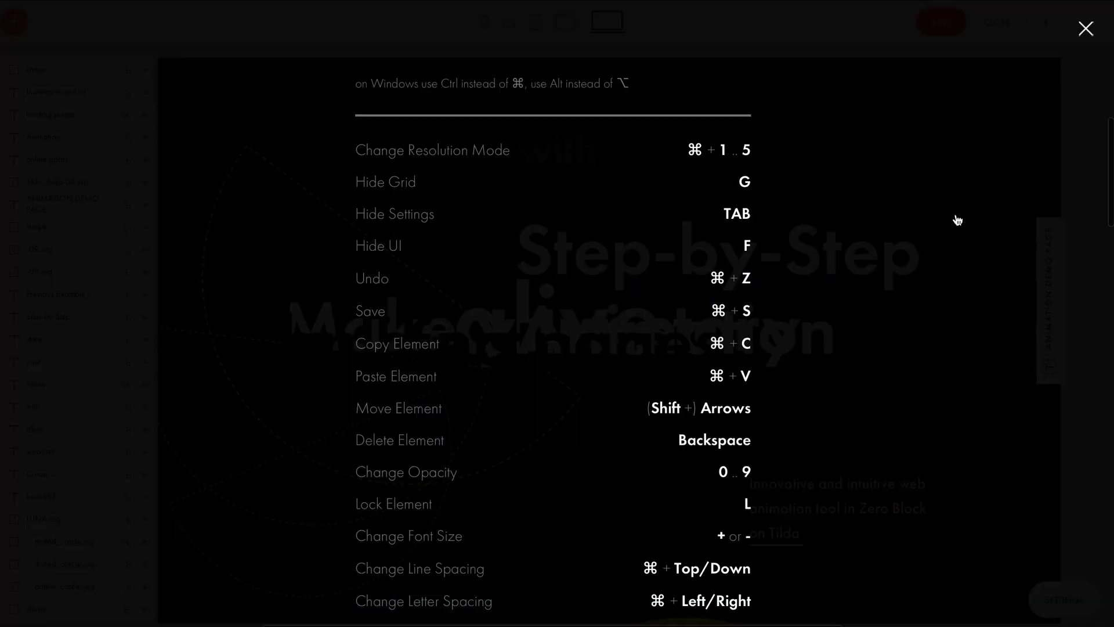
left_click(1085, 29)
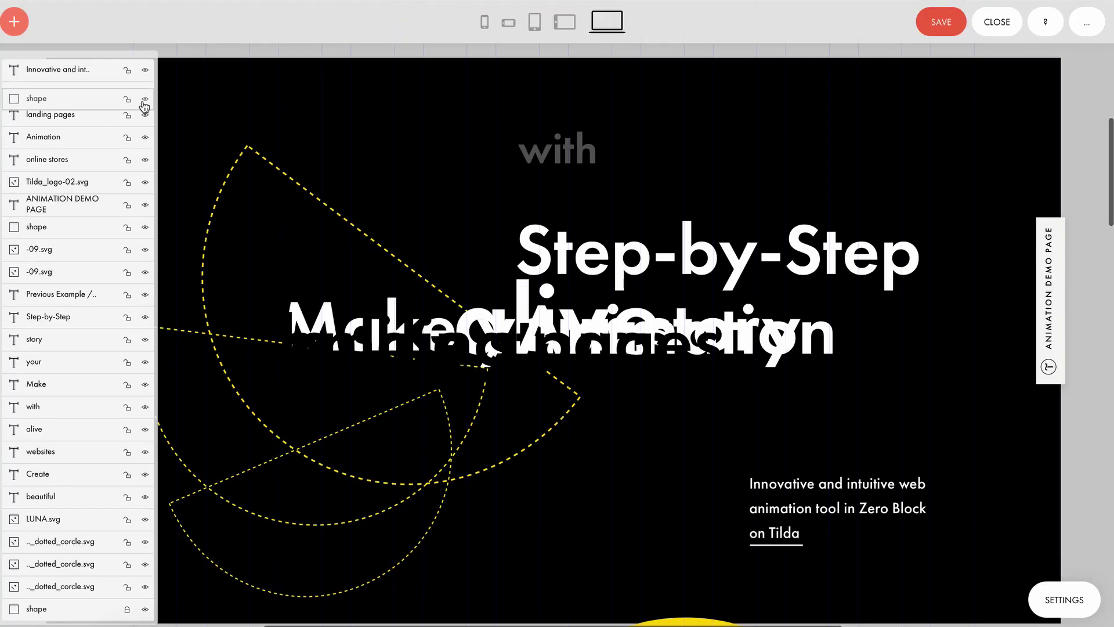
Step: Hide all 25 layers, from the top shape layer down to the black background shape
left_click(144, 70)
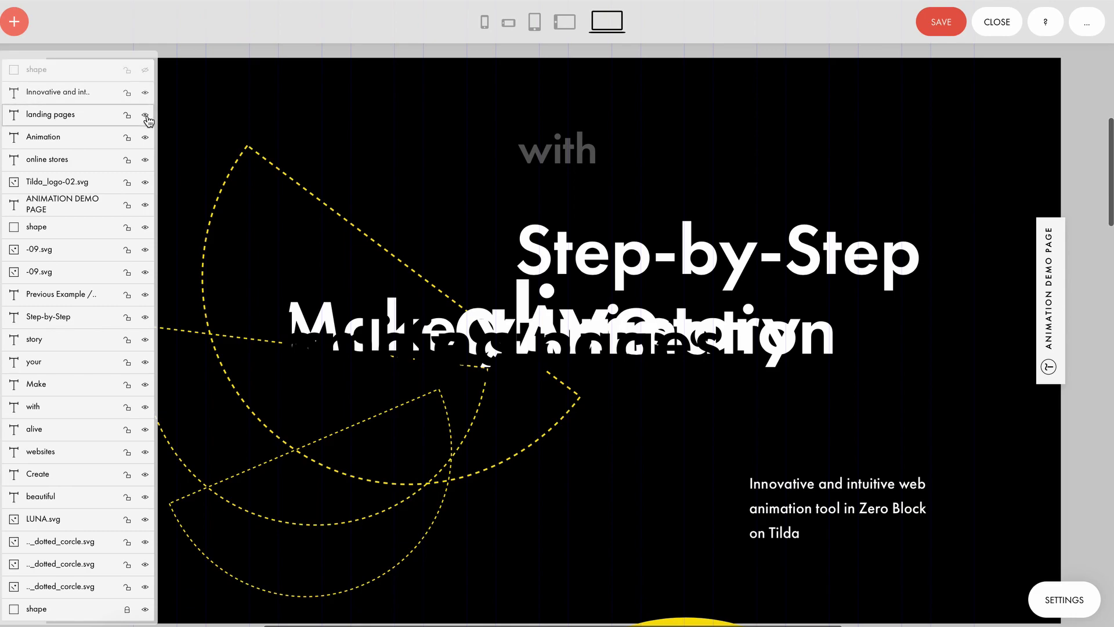
left_click(145, 115)
left_click(145, 92)
left_click(145, 137)
left_click(145, 159)
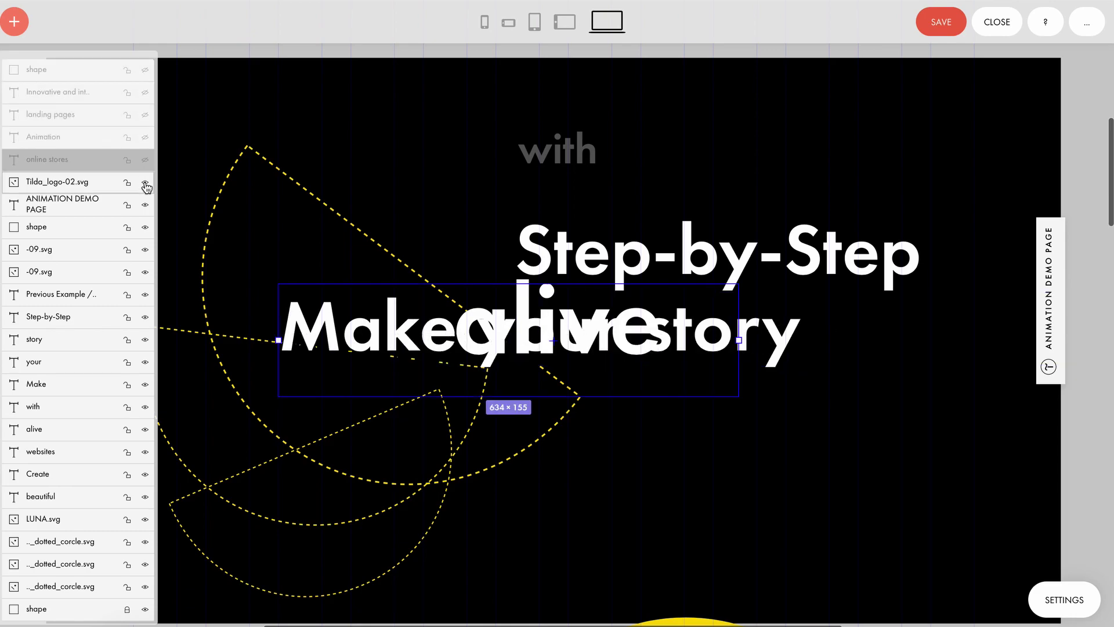
left_click(145, 182)
left_click(145, 204)
left_click(145, 227)
left_click(145, 249)
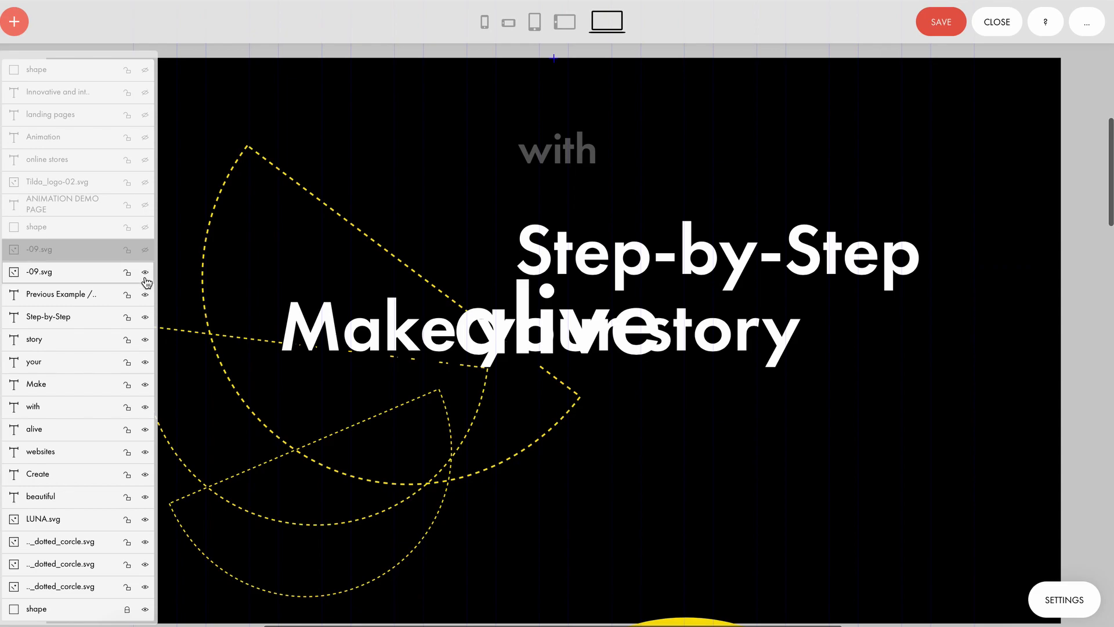
left_click(145, 272)
left_click(145, 295)
left_click(145, 317)
left_click(145, 340)
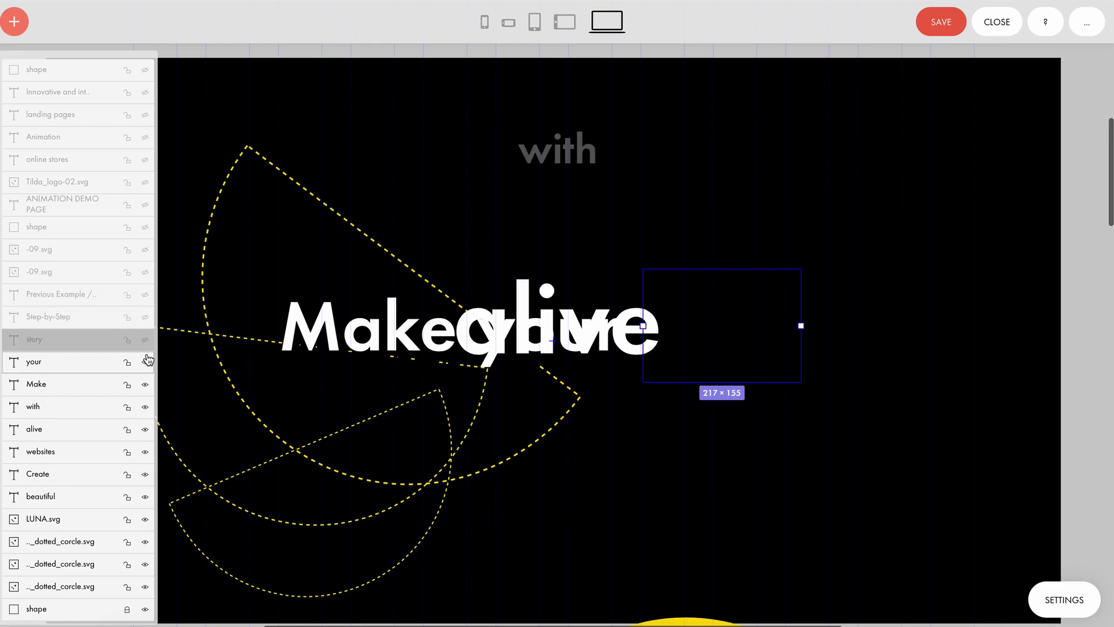
left_click(145, 362)
left_click(145, 384)
left_click(145, 406)
left_click(145, 430)
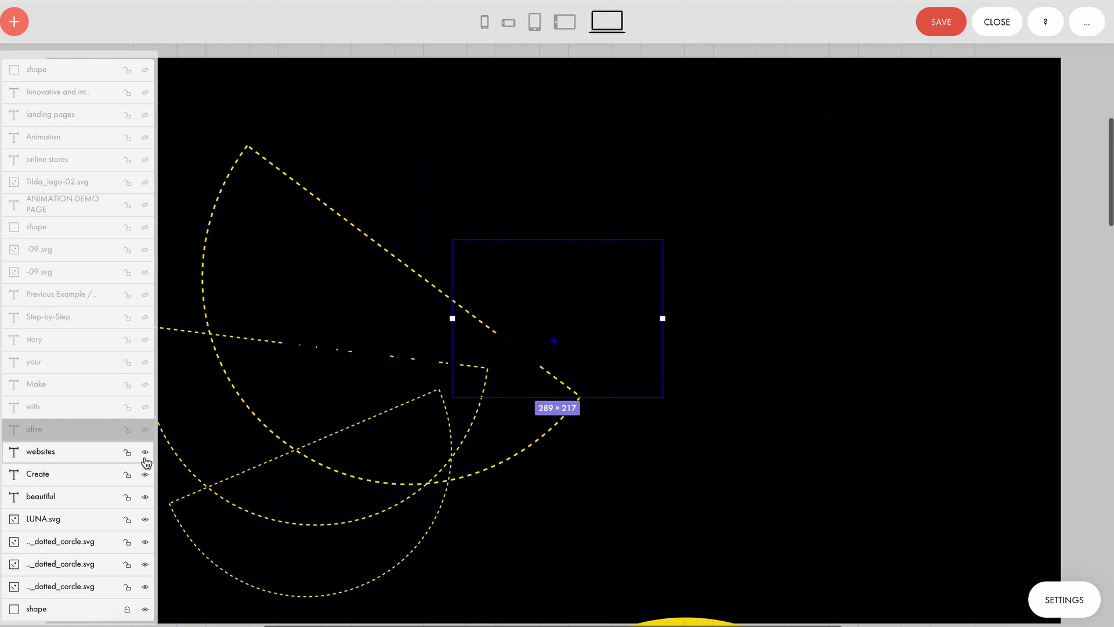
left_click(145, 452)
left_click(145, 475)
left_click(145, 497)
left_click(145, 520)
left_click(146, 542)
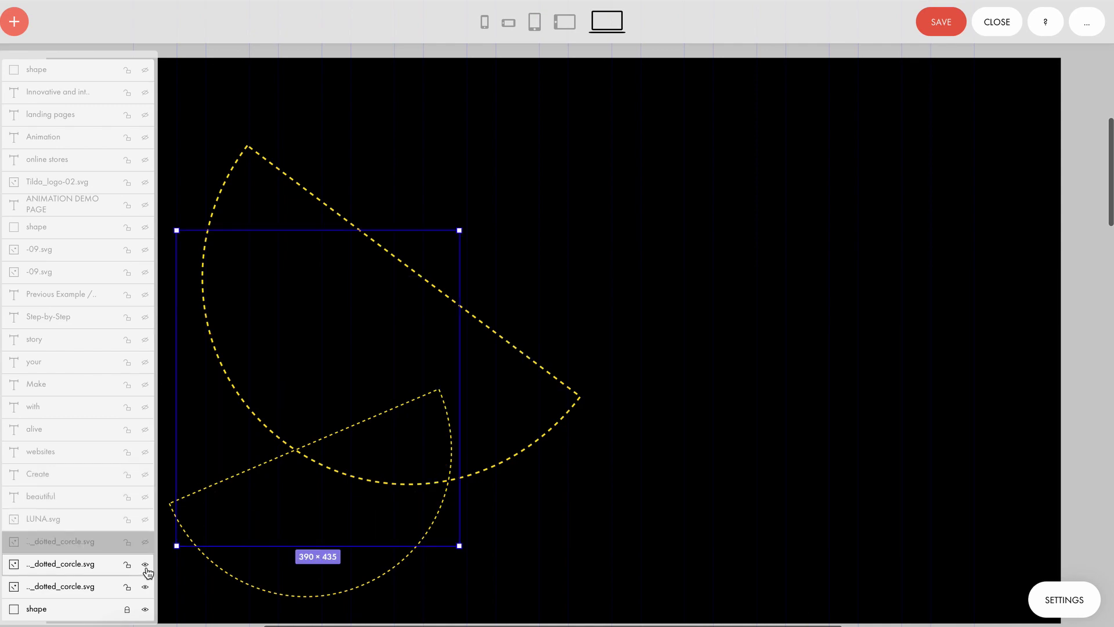
left_click(145, 564)
left_click(146, 586)
left_click(145, 608)
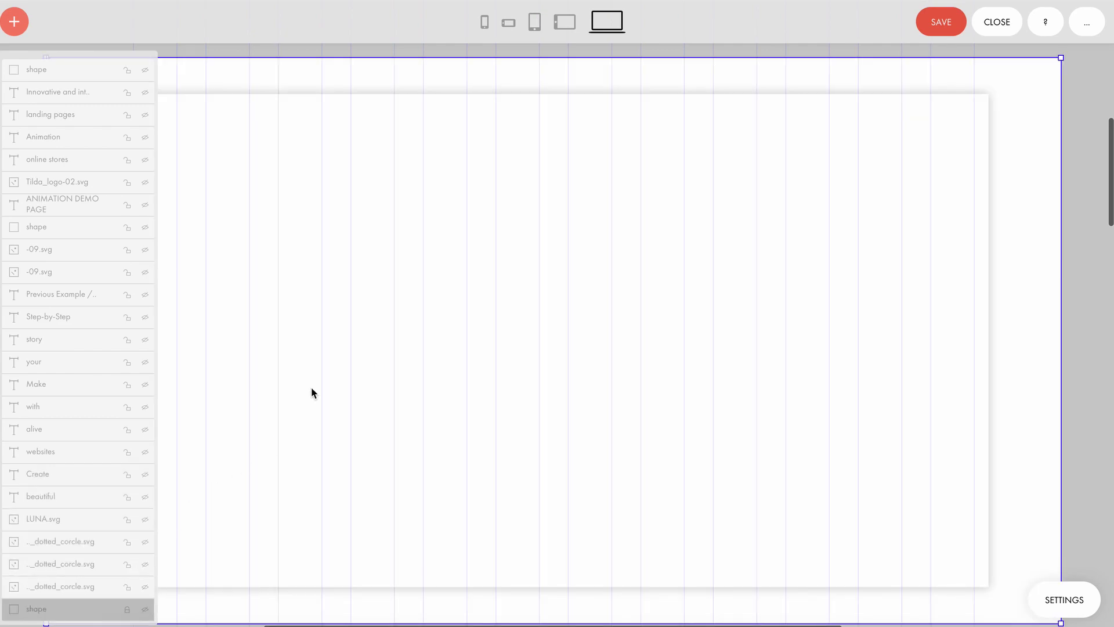
scroll(103, 543, "up", 1)
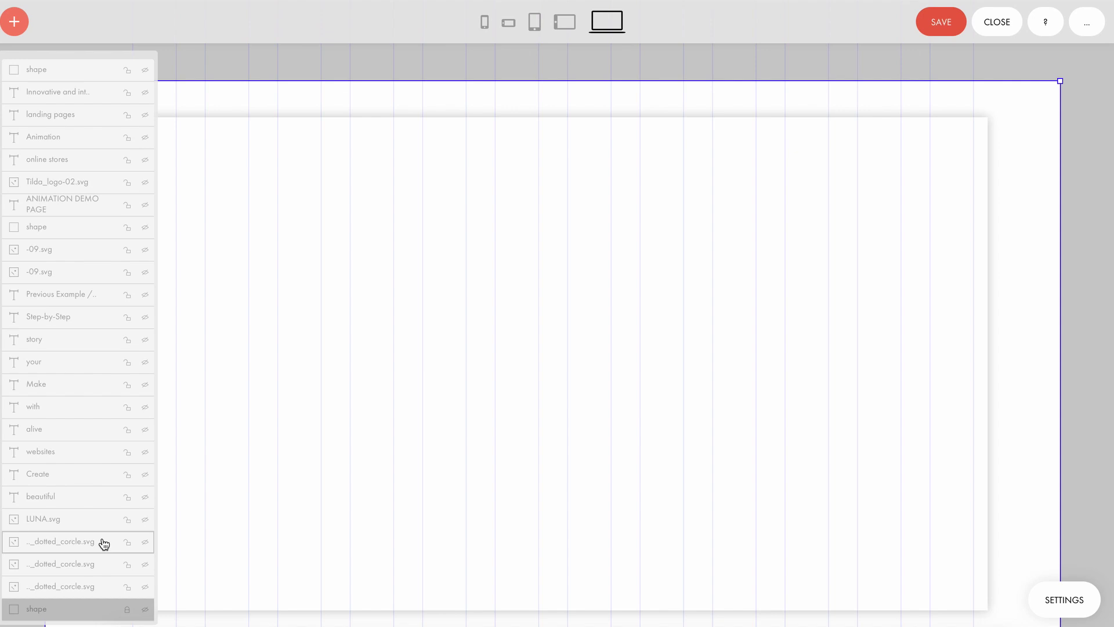
Step: Unhide the beautiful and Create layers and bring up Create's Step-by-Step Animation settings
left_click(146, 498)
left_click(145, 475)
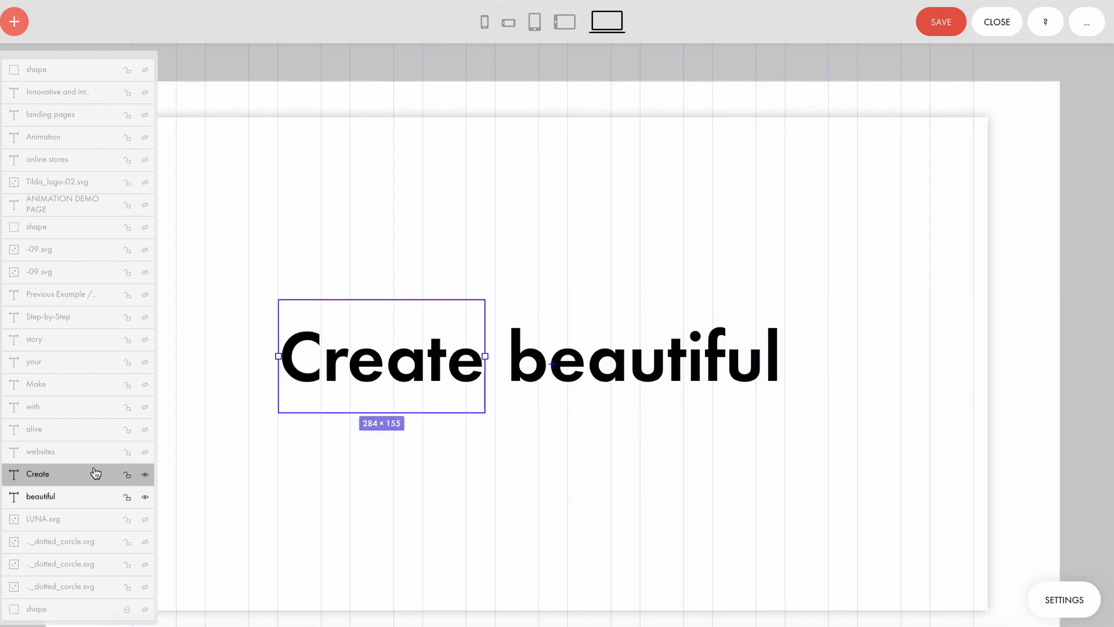
left_click(1066, 604)
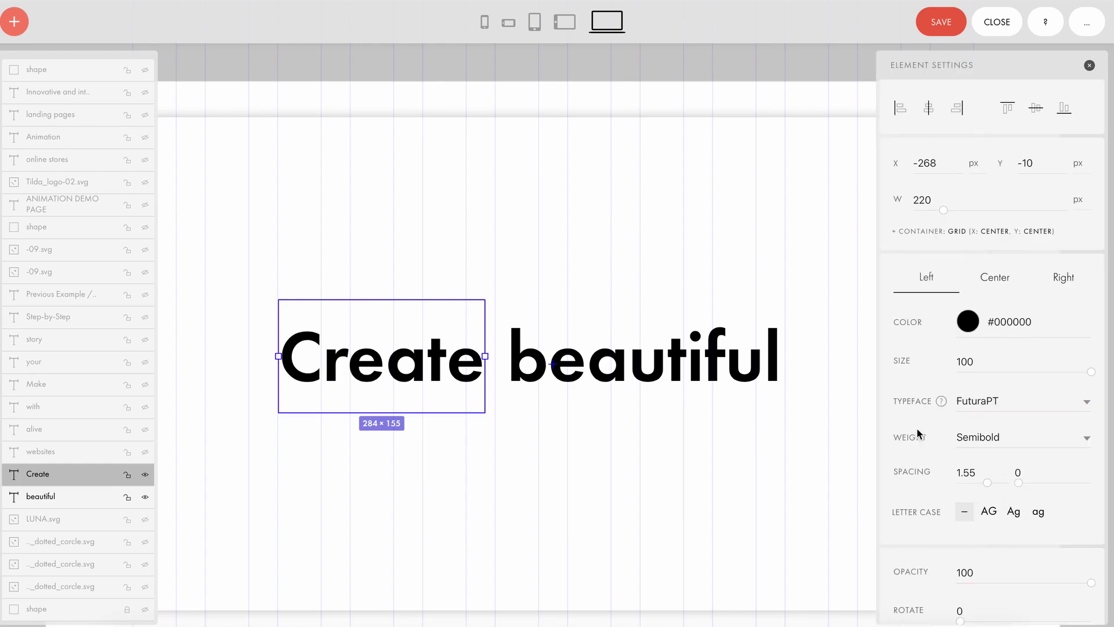
scroll(917, 428, "down", 5)
scroll(917, 428, "down", 2)
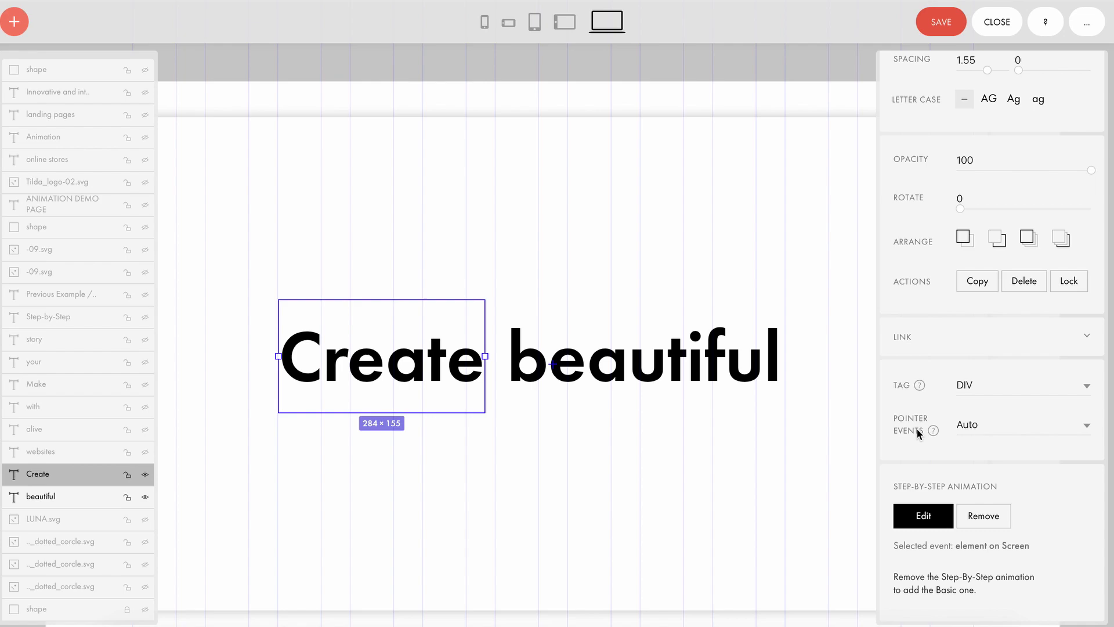
Step: Check Create's step-by-step animation: element on Screen event, on Window Bottom trigger, offset 0, previewed
left_click(926, 518)
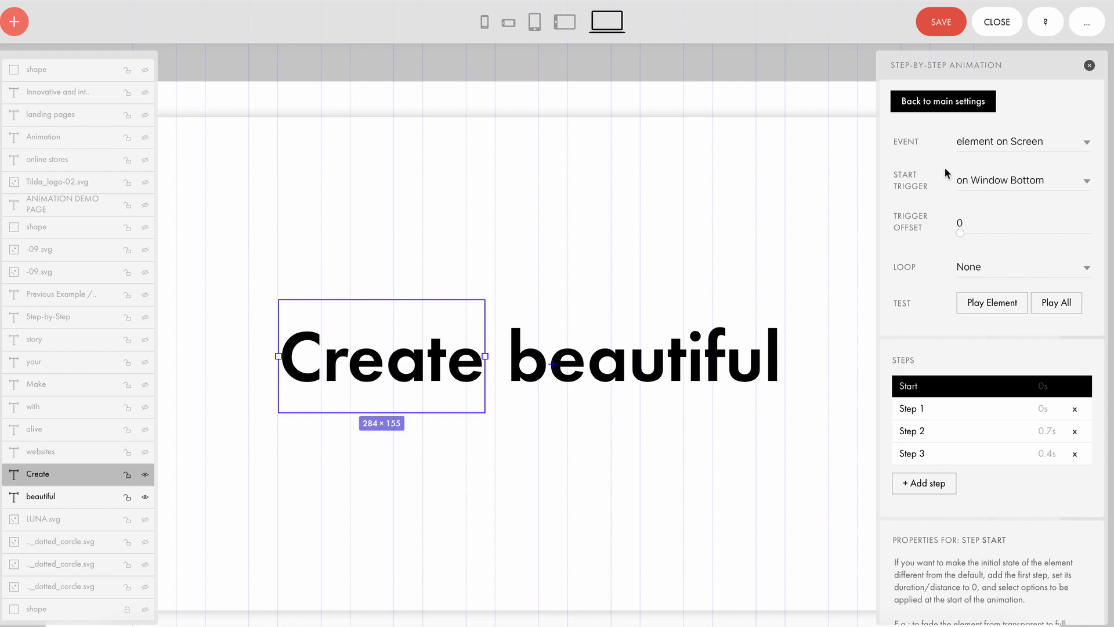
left_click(1027, 141)
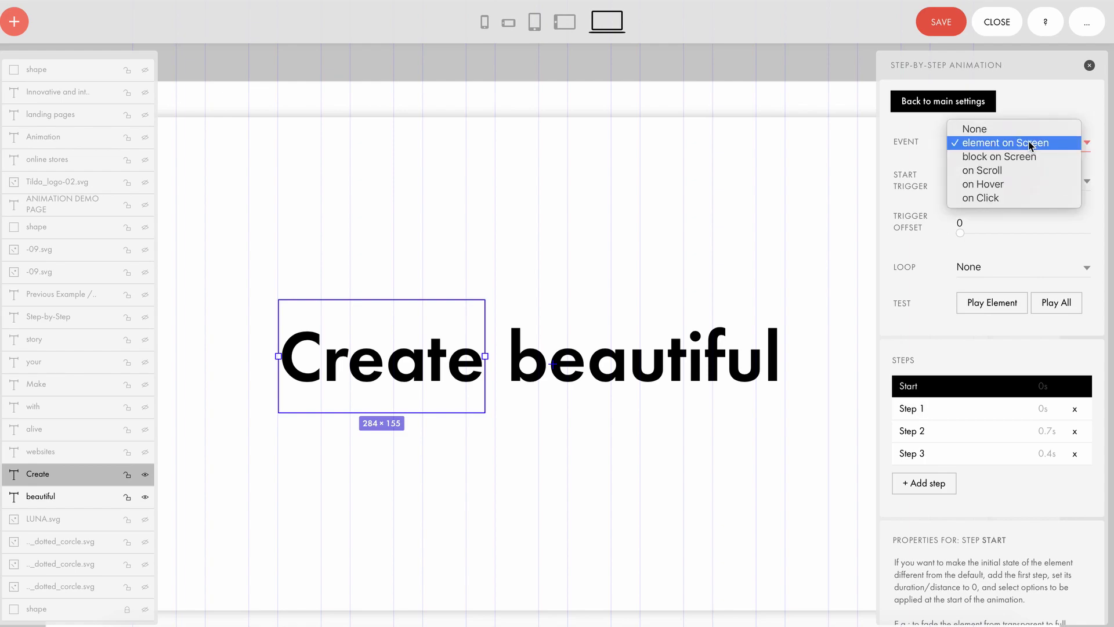
left_click(1015, 143)
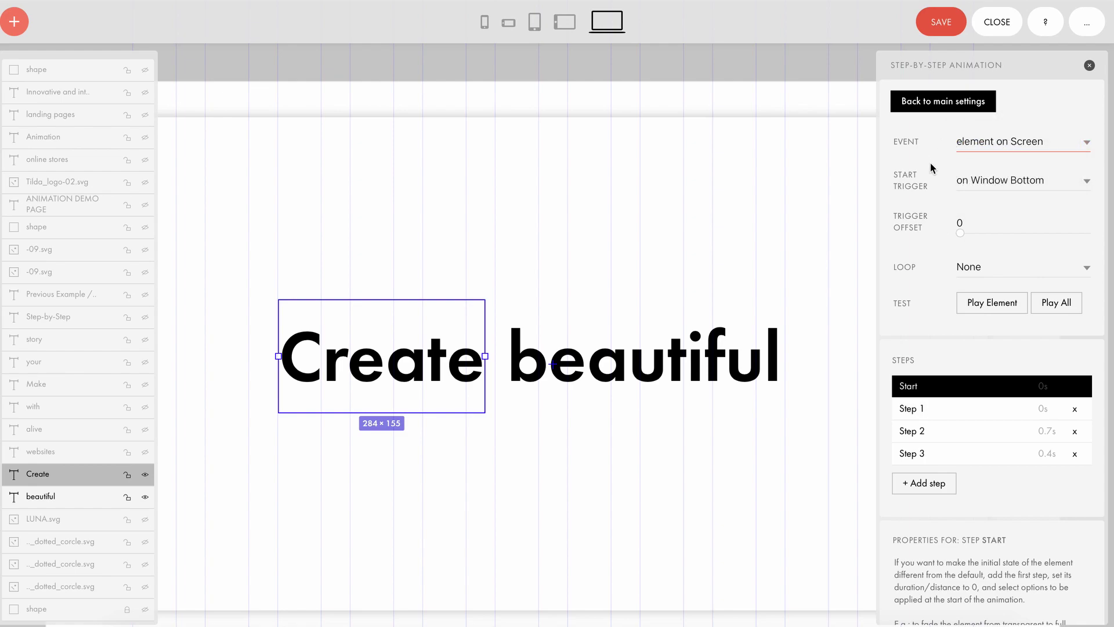
left_click(987, 307)
left_click(1038, 182)
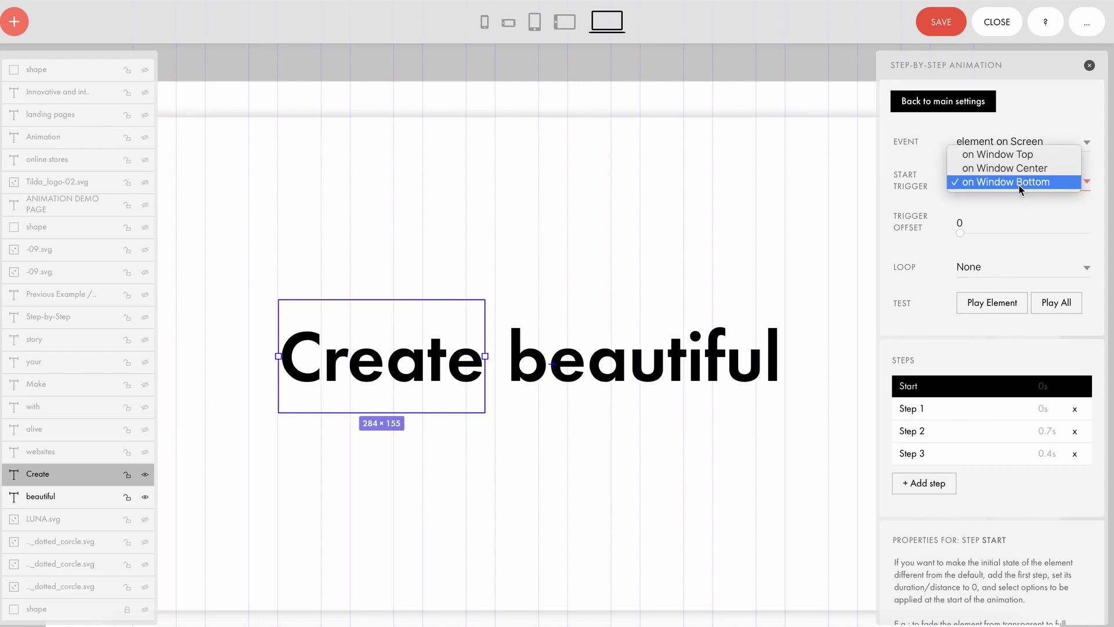
left_click(1020, 184)
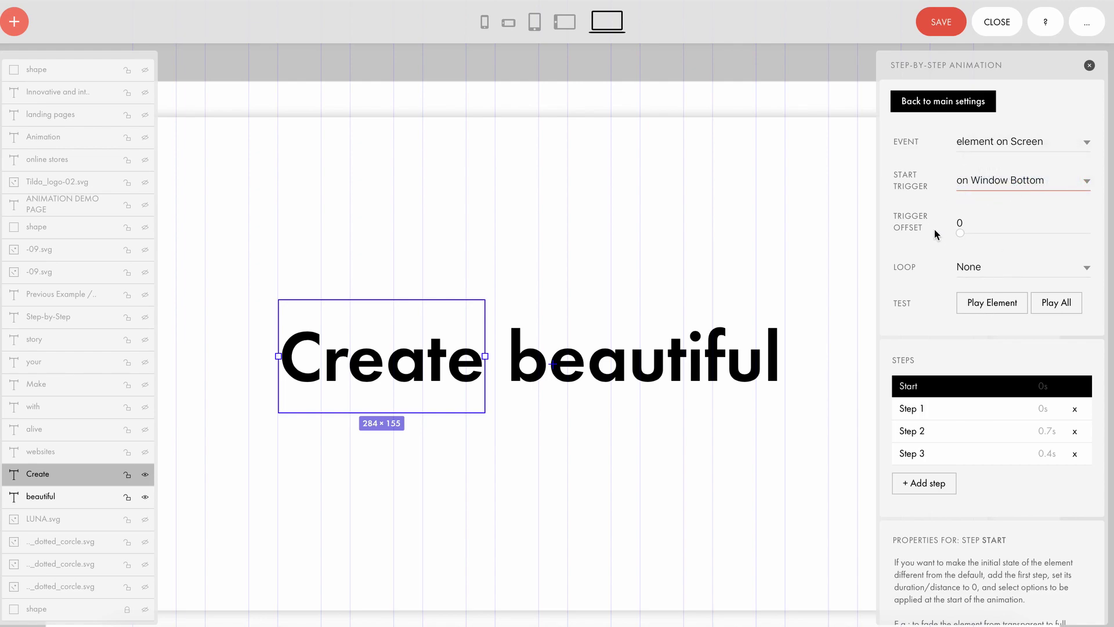
left_click(961, 225)
Step: Keep Create's animation non-looping and check Step 1's 0% opacity
left_click(1037, 277)
left_click(1021, 267)
left_click(996, 413)
scroll(952, 552, "down", 5)
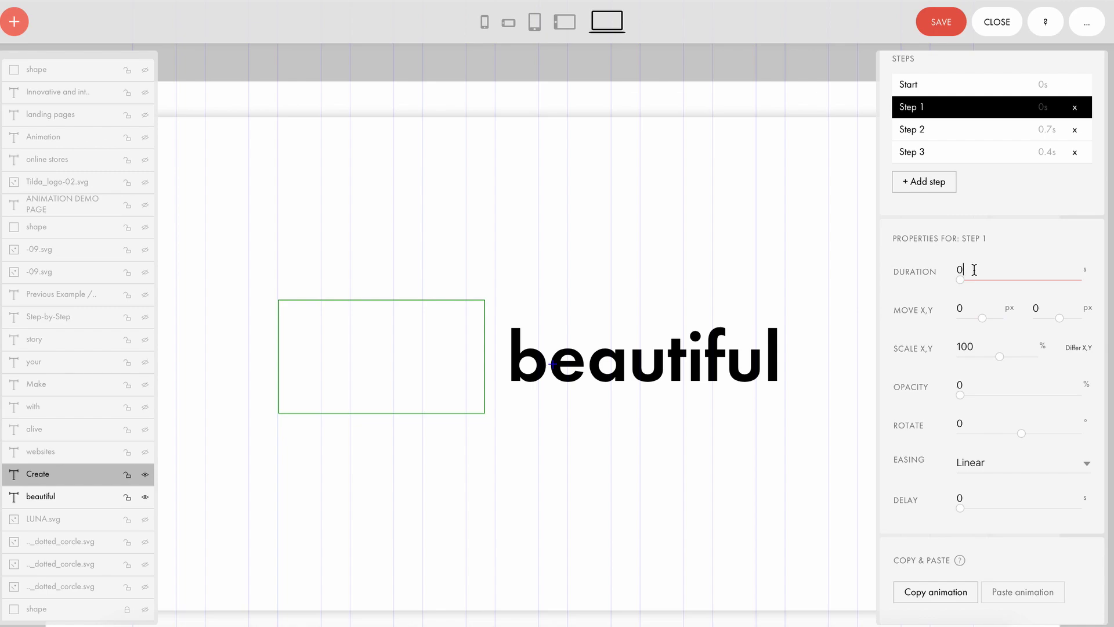
double_click(959, 386)
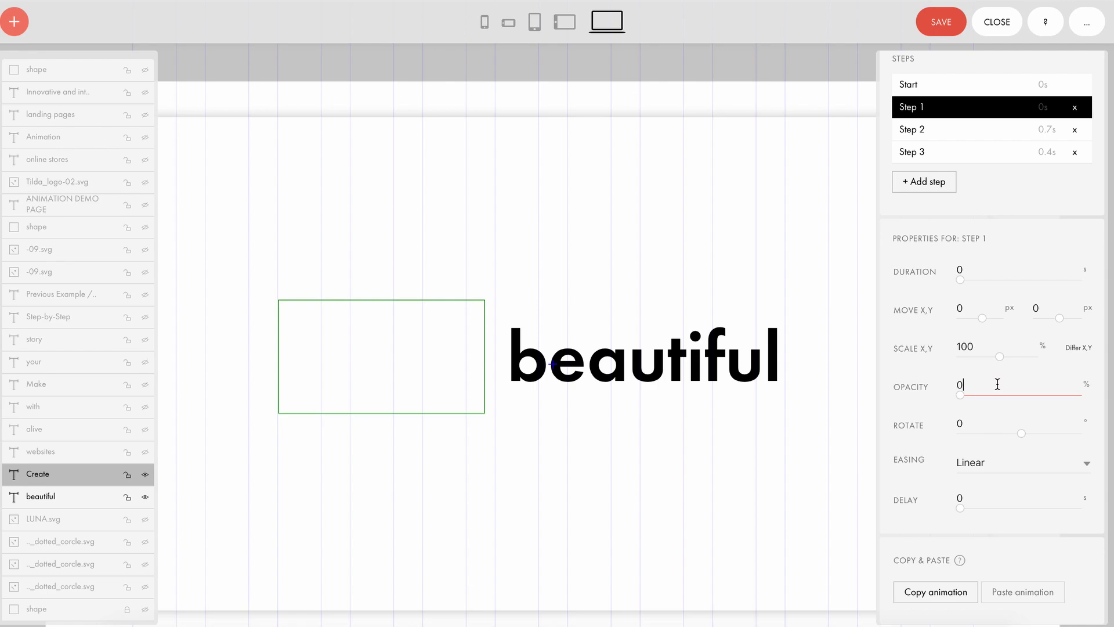
Step: Review Step 2: 100% opacity, 0.7 s duration and −100 px vertical move, with a preview
left_click(1006, 132)
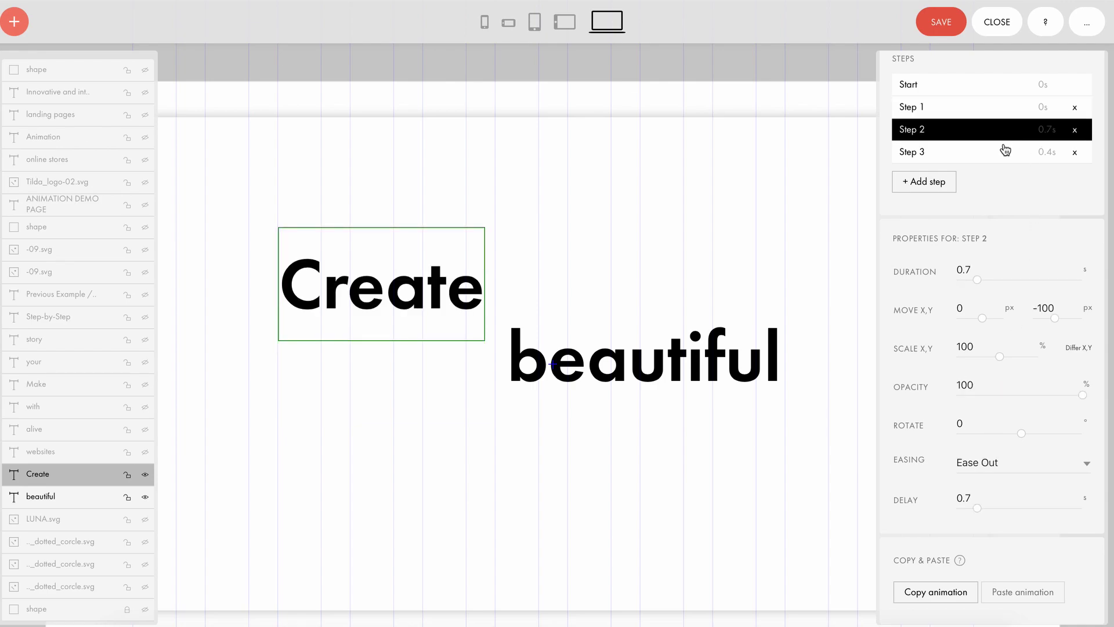
left_click_drag(982, 386, 962, 385)
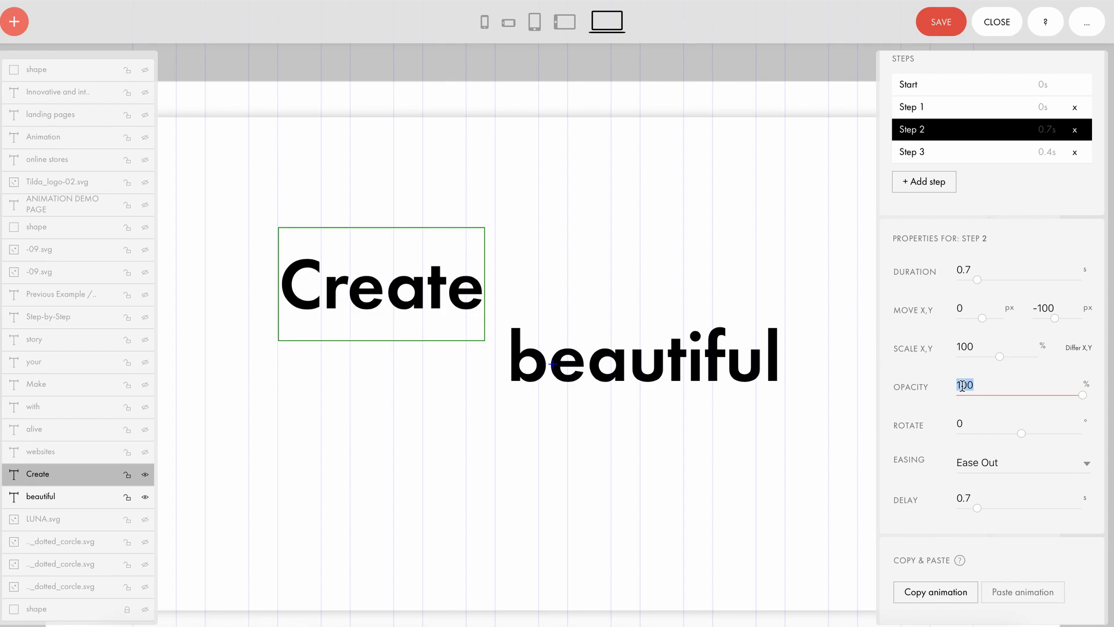
left_click(980, 381)
left_click(981, 271)
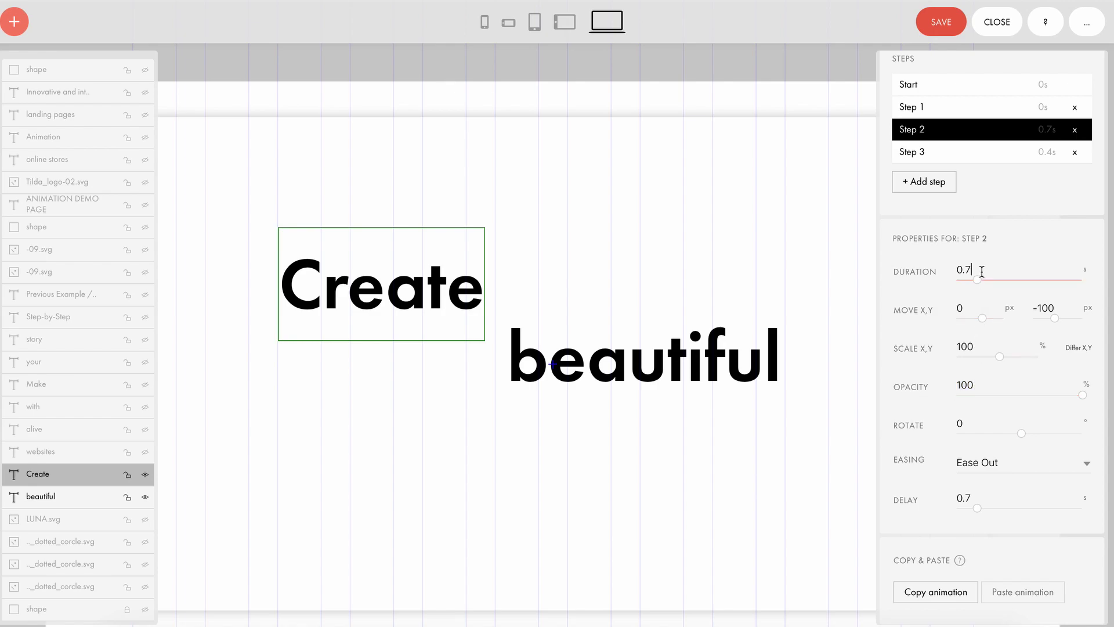
left_click_drag(982, 271, 936, 270)
left_click(1003, 266)
scroll(989, 226, "up", 3)
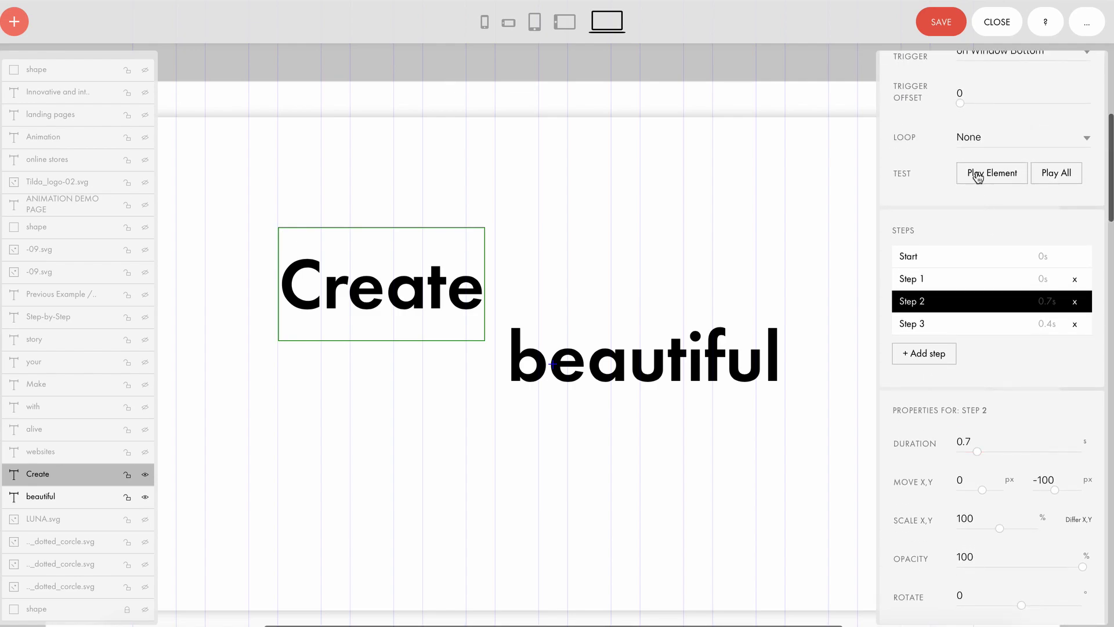
left_click(978, 174)
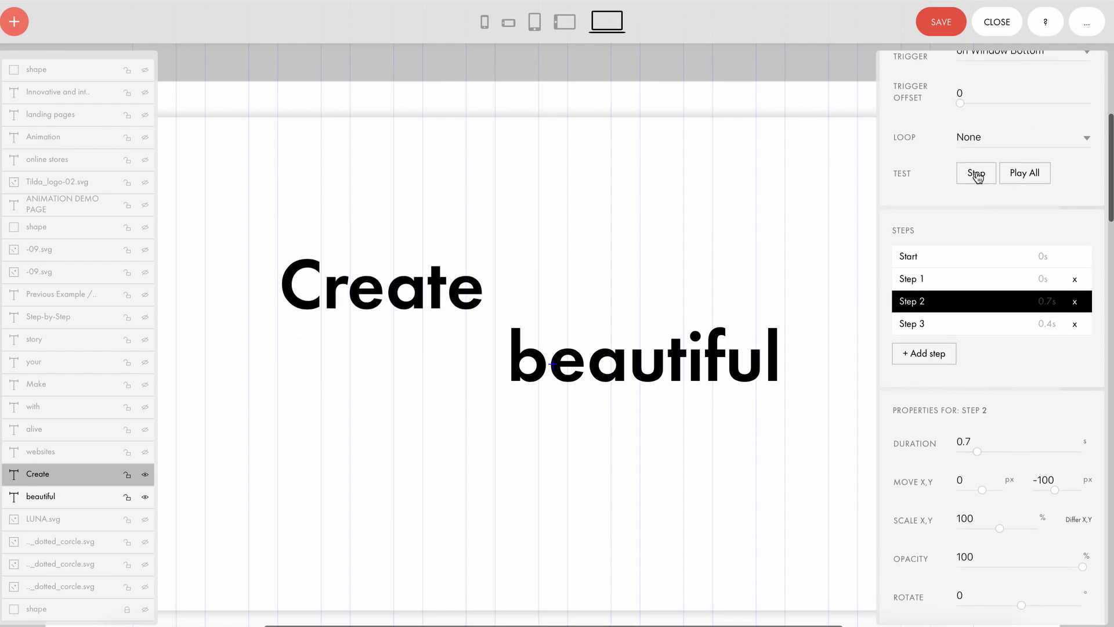
left_click_drag(1062, 480, 1030, 480)
left_click(1061, 479)
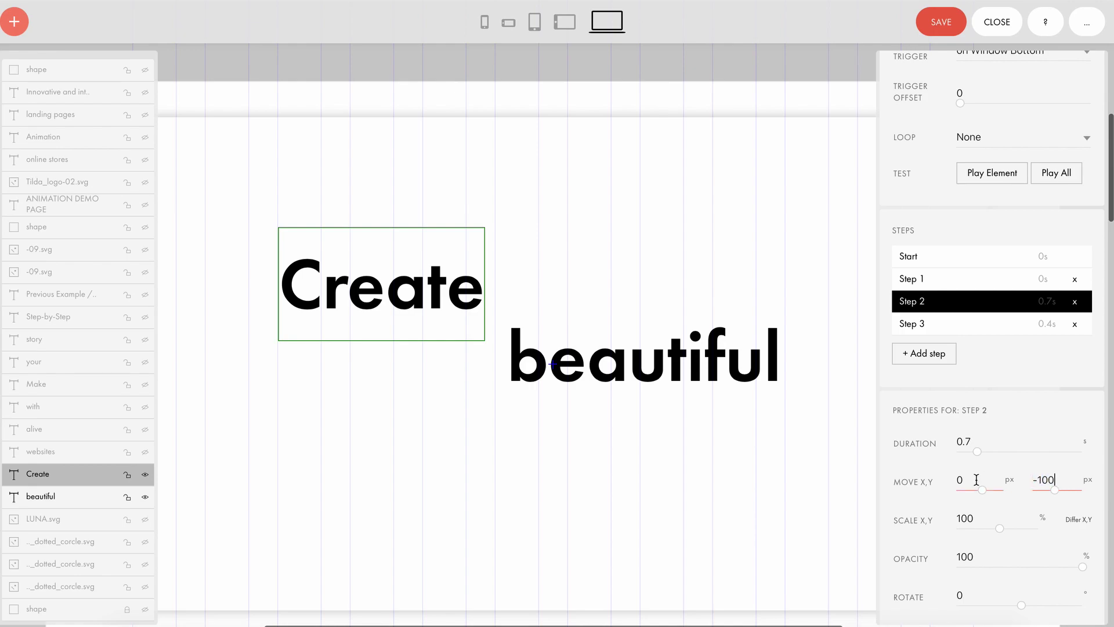
Step: Review Step 3's opacity, 0.4 s duration and 4 s delay
left_click(988, 331)
scroll(928, 510, "down", 3)
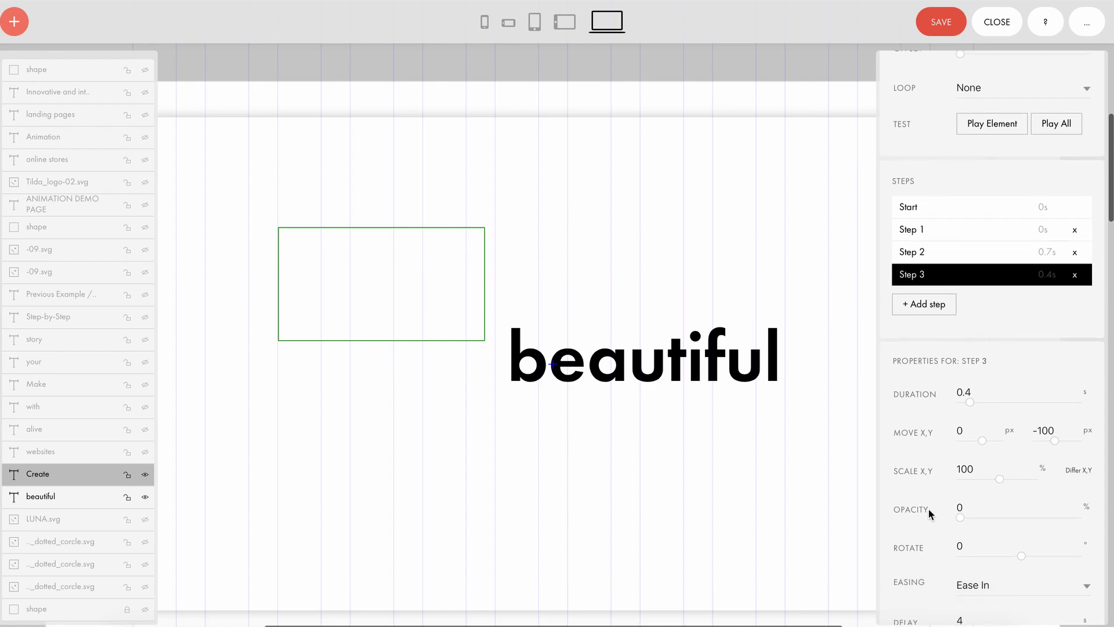
left_click(972, 424)
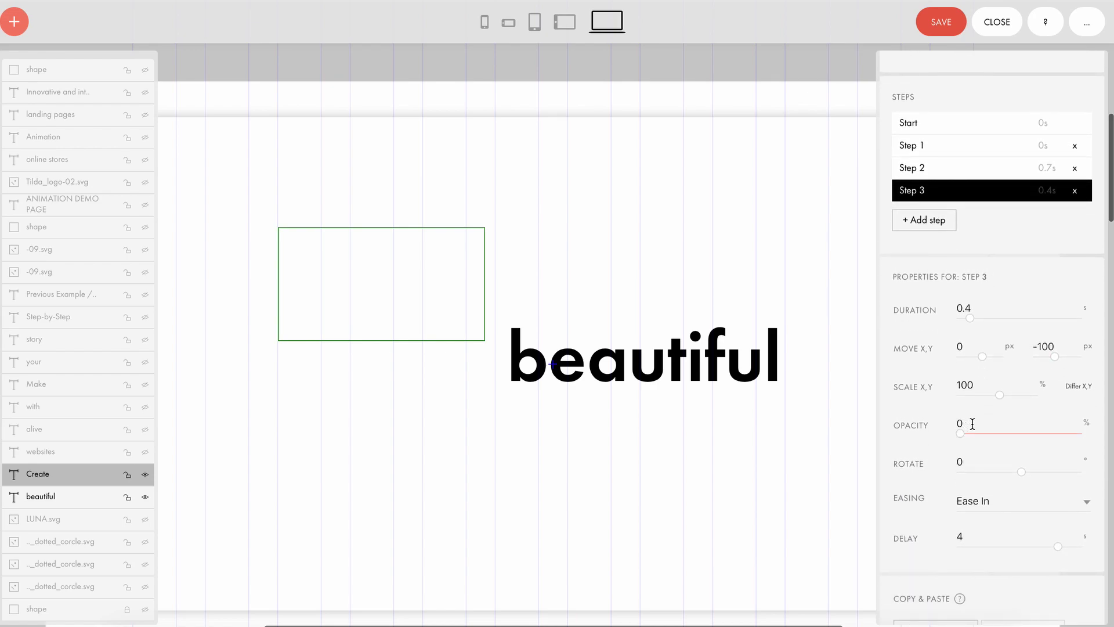
left_click_drag(977, 309, 951, 306)
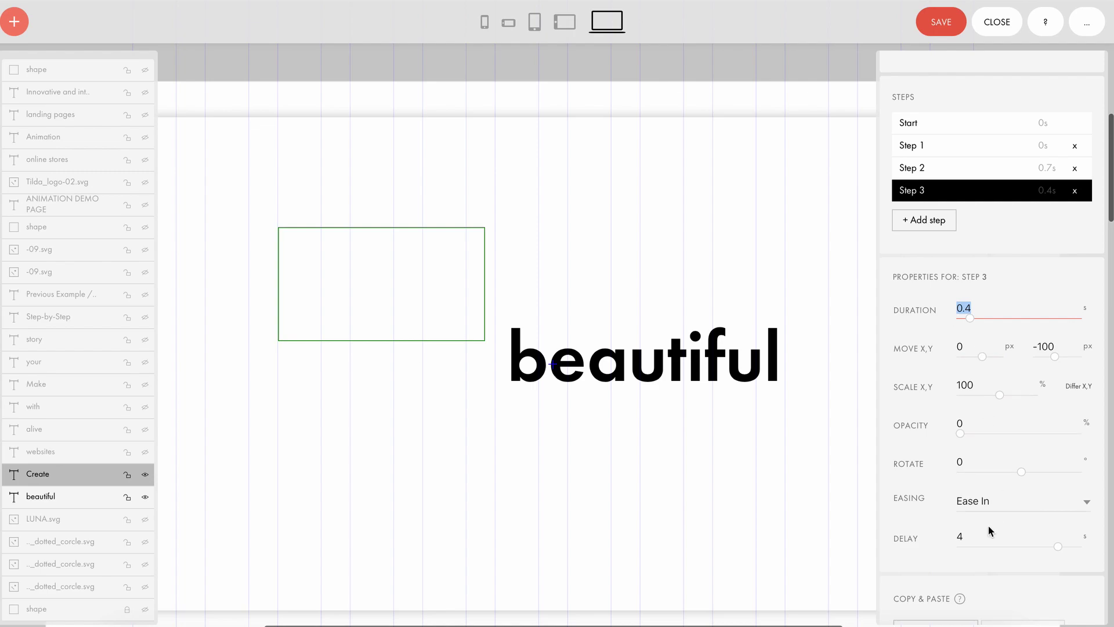
left_click_drag(976, 535, 940, 537)
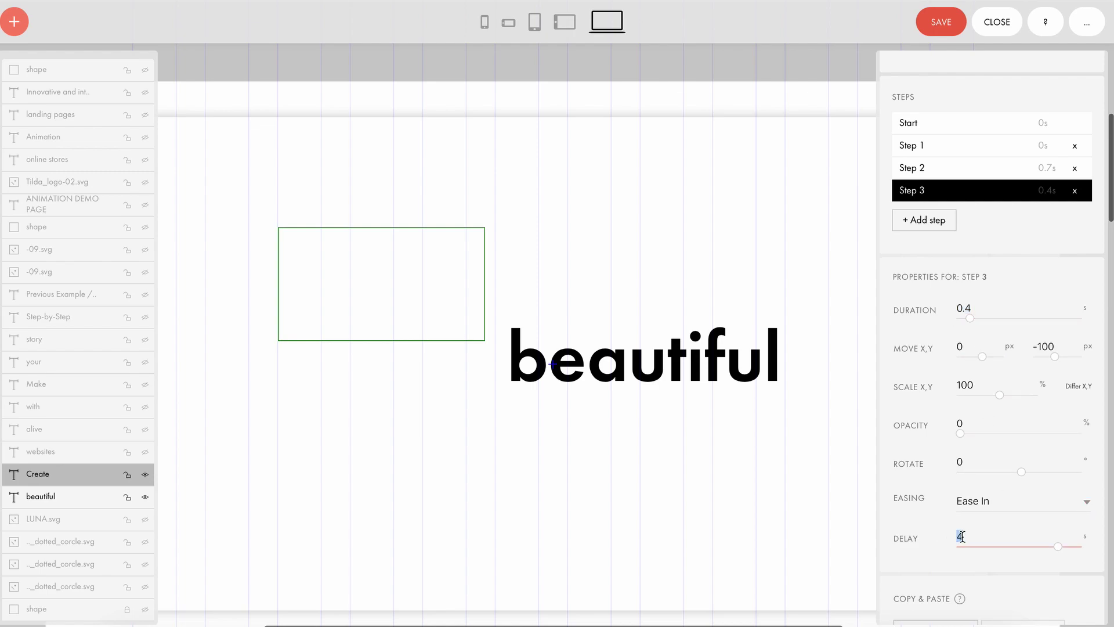
Step: Compare Step 2's 0.7 s delay with Step 1's zero delay, then play and stop the preview
left_click(983, 175)
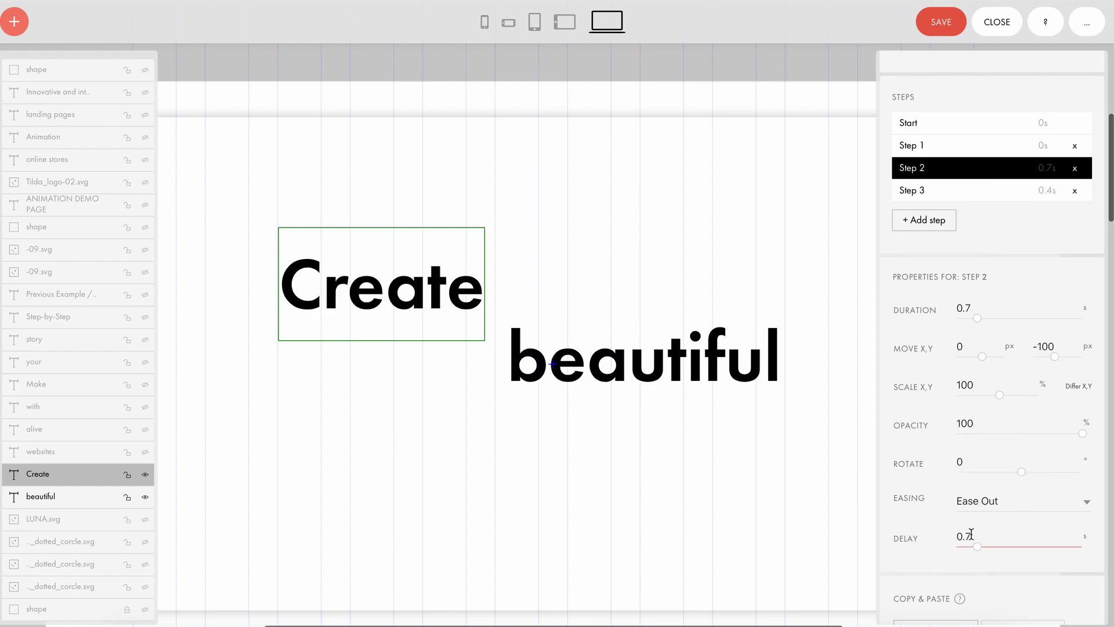
left_click_drag(970, 535, 937, 536)
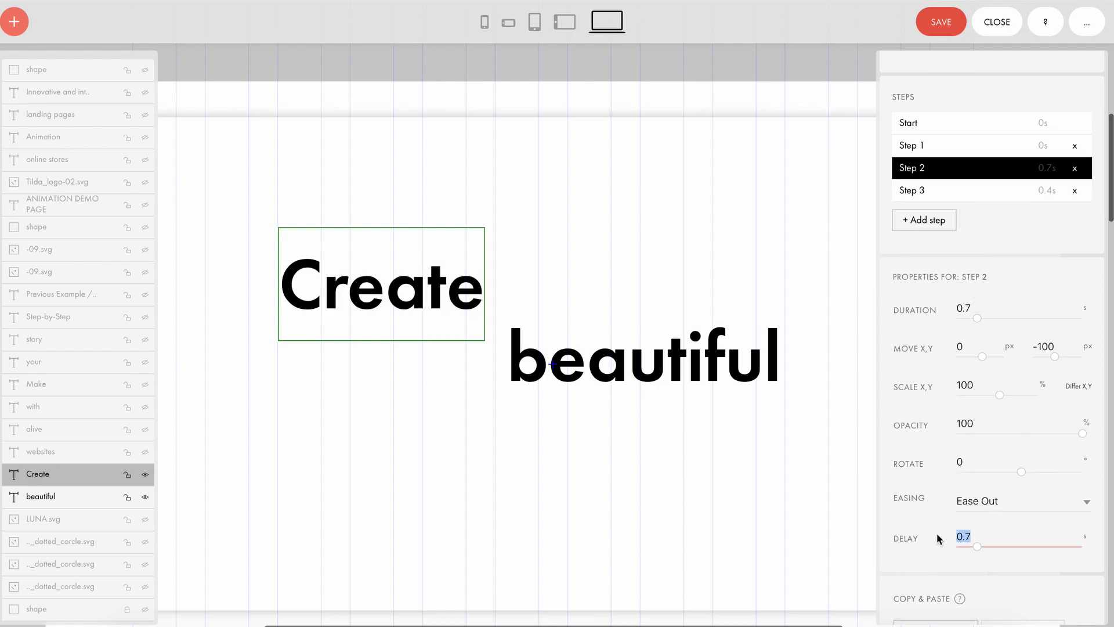
left_click(984, 153)
left_click_drag(970, 535, 936, 536)
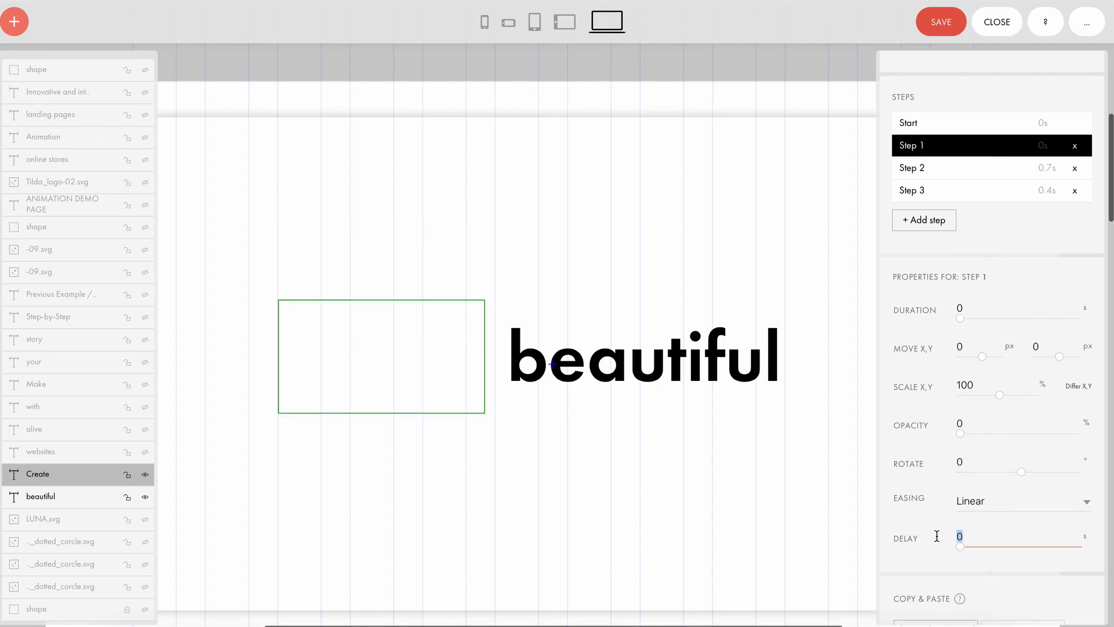
scroll(923, 410, "up", 3)
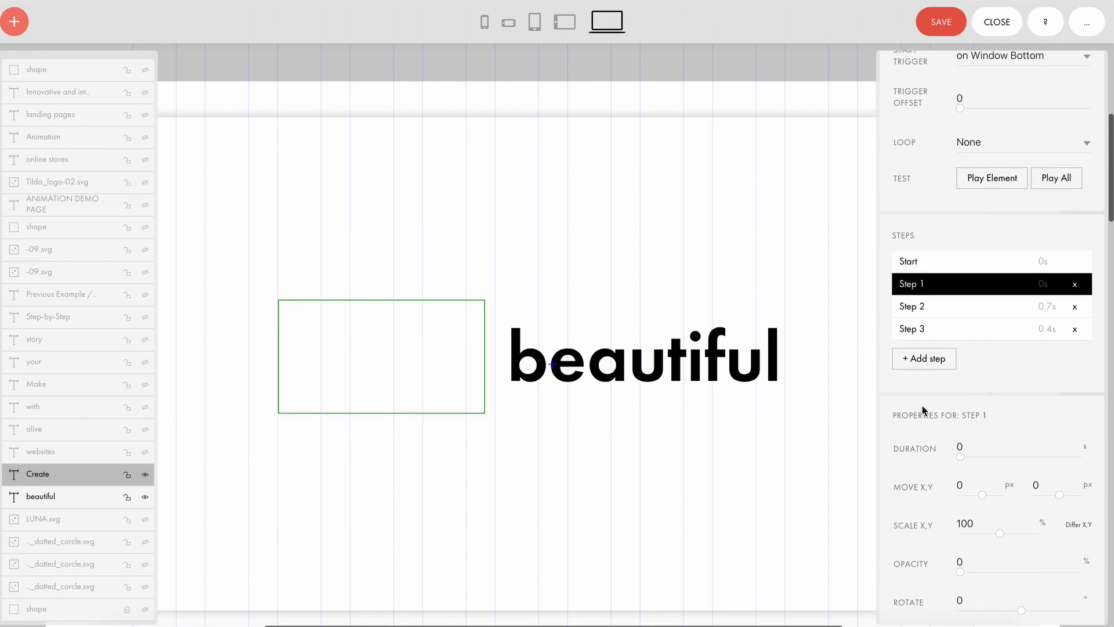
left_click(982, 191)
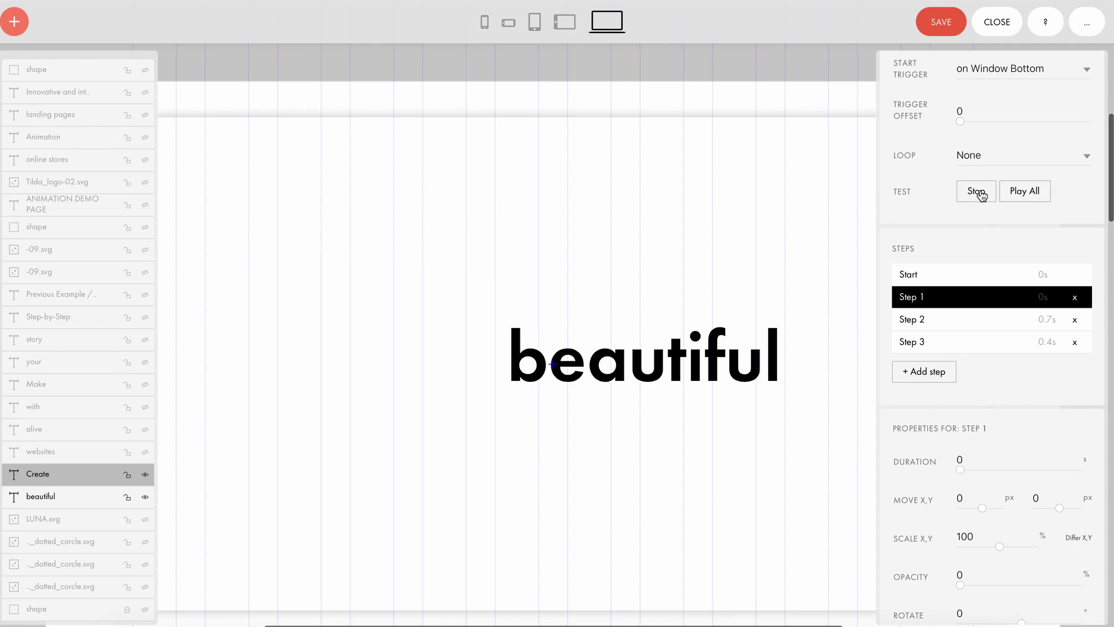
left_click(976, 192)
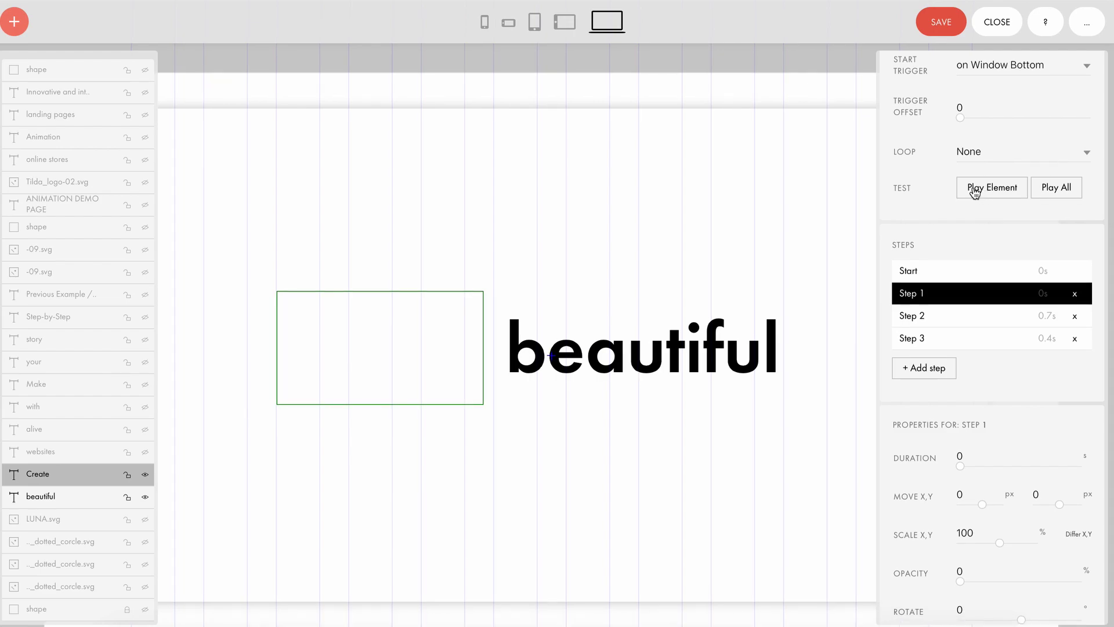
Step: Select the beautiful text and review its three steps, noting Step 3's 3.8 s delay
left_click(662, 342)
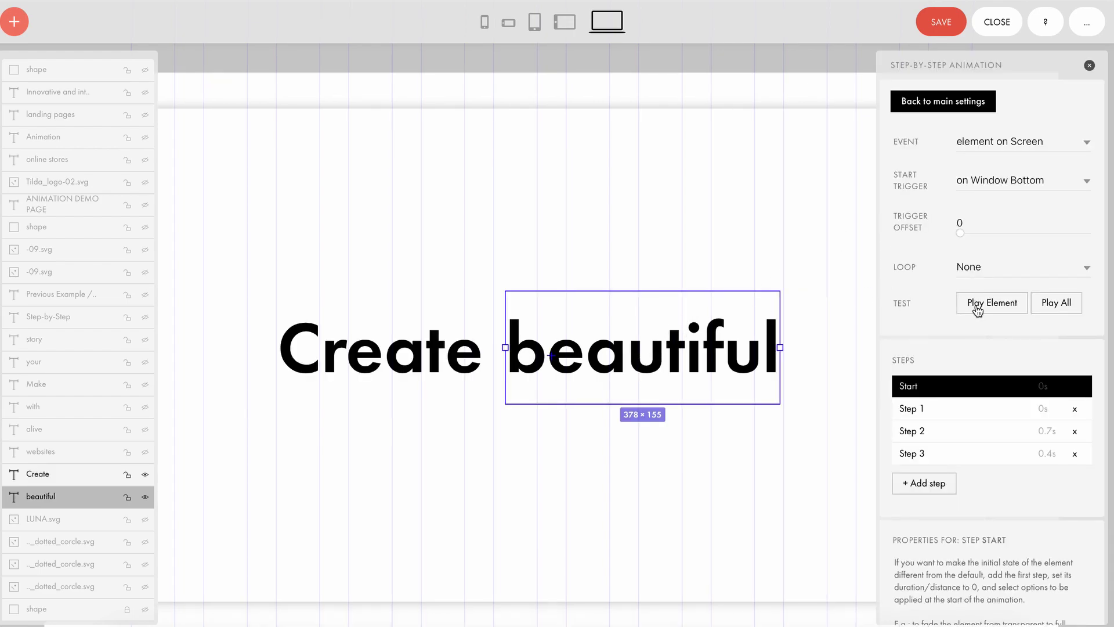
left_click(975, 414)
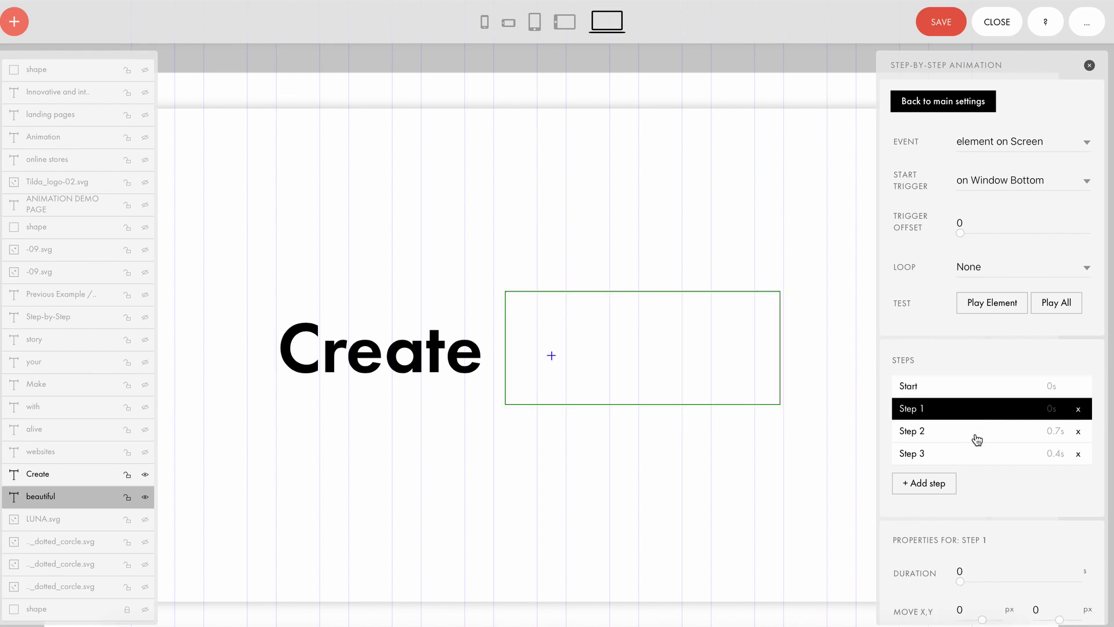
left_click(977, 437)
scroll(973, 519, "down", 5)
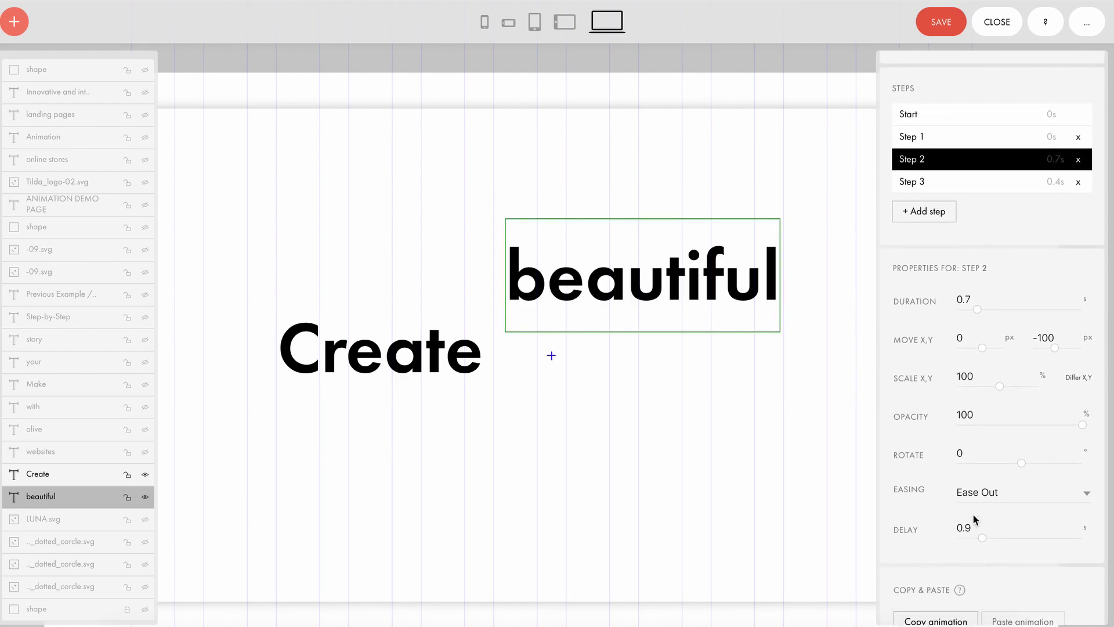
left_click(995, 185)
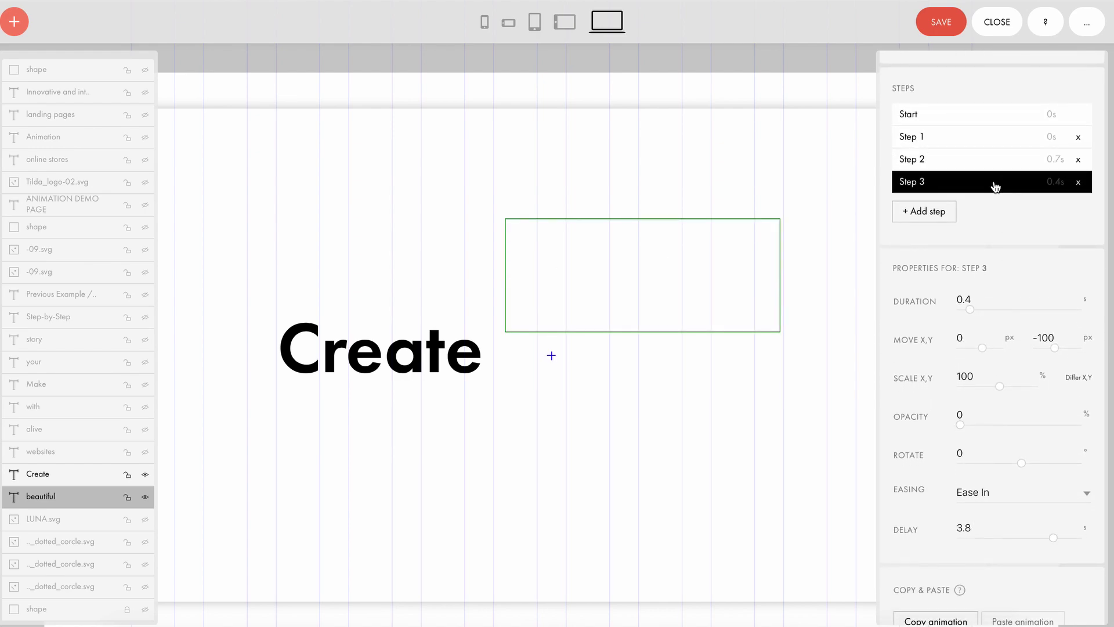
left_click_drag(977, 528, 958, 528)
left_click(986, 527)
scroll(988, 242, "up", 3)
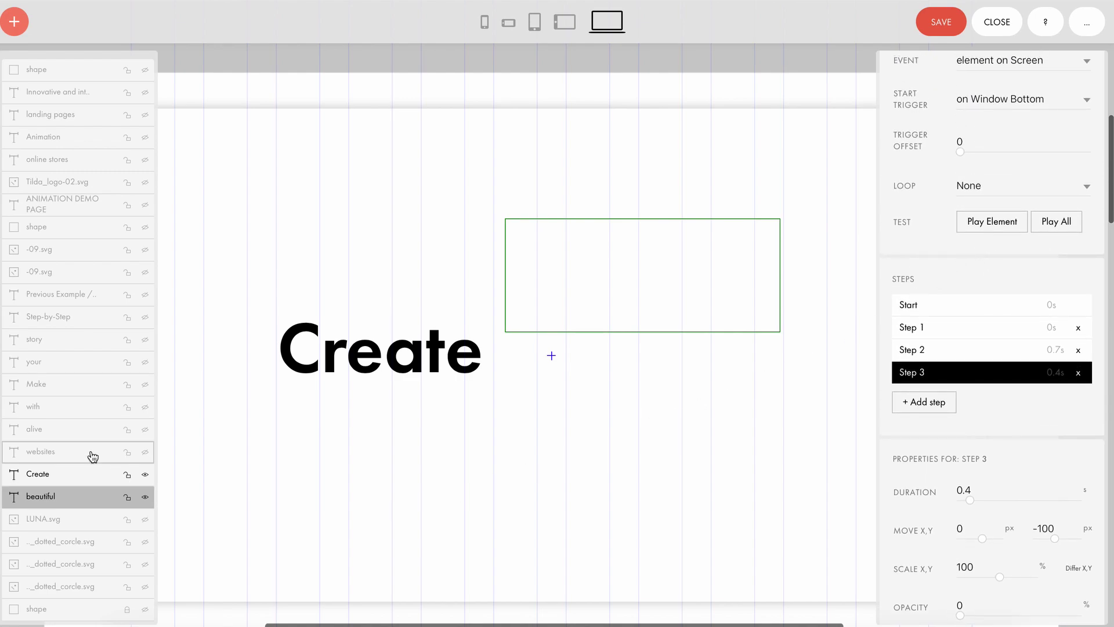
Step: Review the websites text's three animation steps, noting delays of 2 s (Step 2) and 0.4 s (Step 3)
left_click(142, 454)
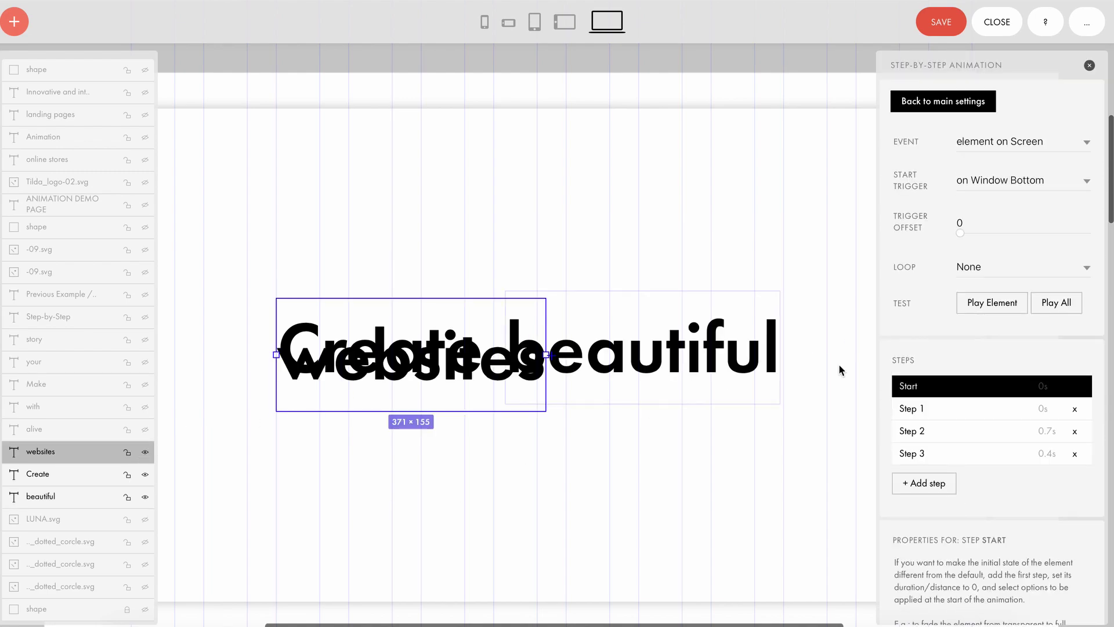
left_click(1009, 416)
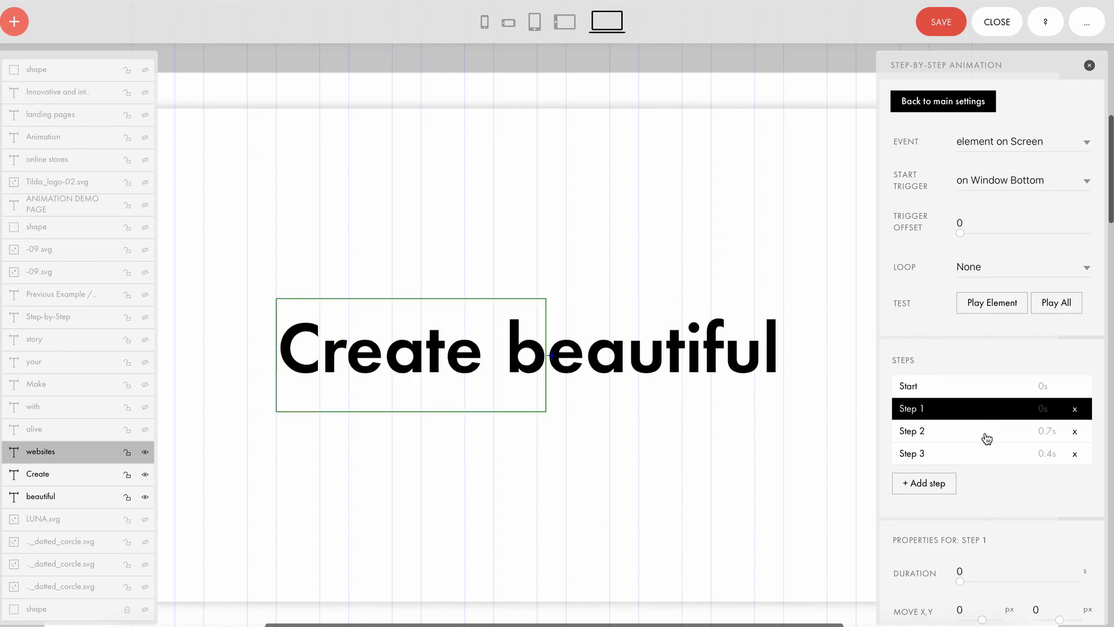
scroll(989, 562, "down", 5)
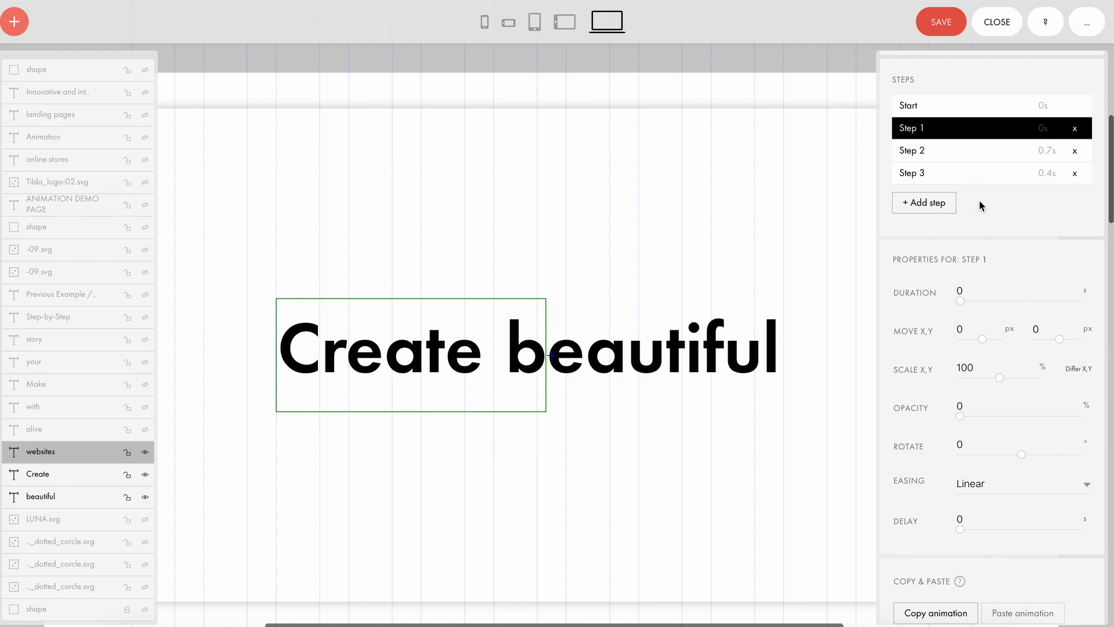
left_click(991, 156)
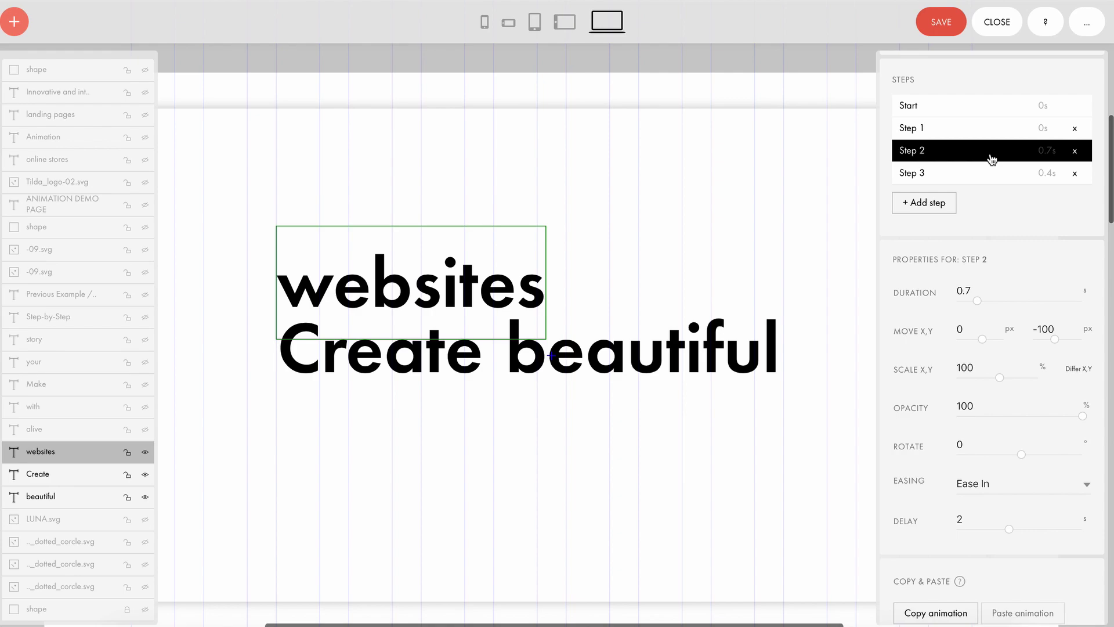
left_click(968, 522)
left_click(994, 178)
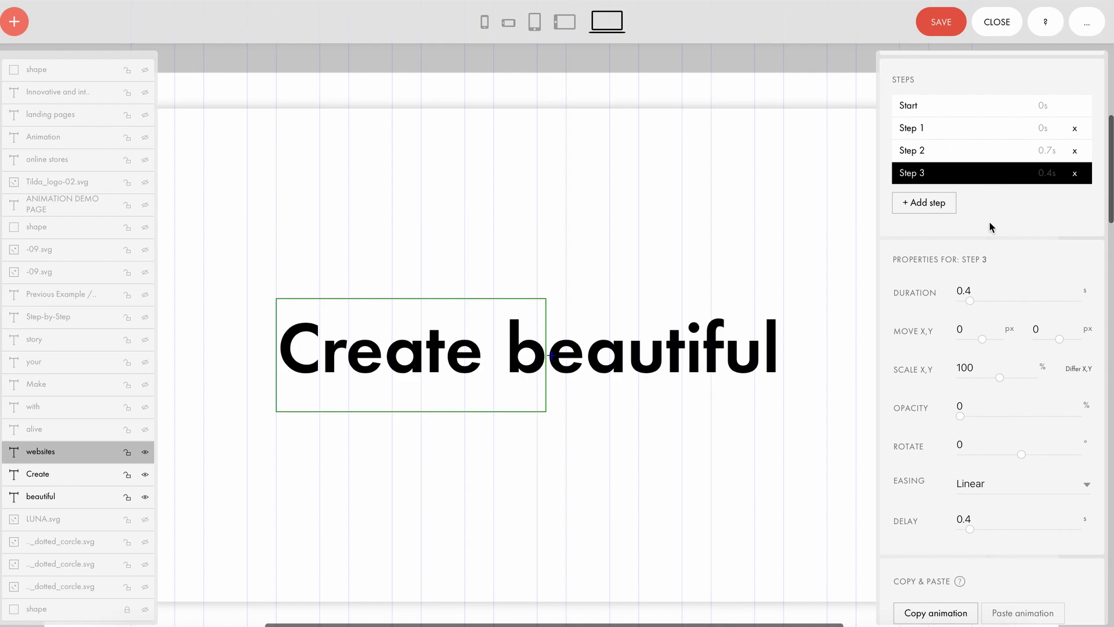
left_click_drag(984, 522, 938, 522)
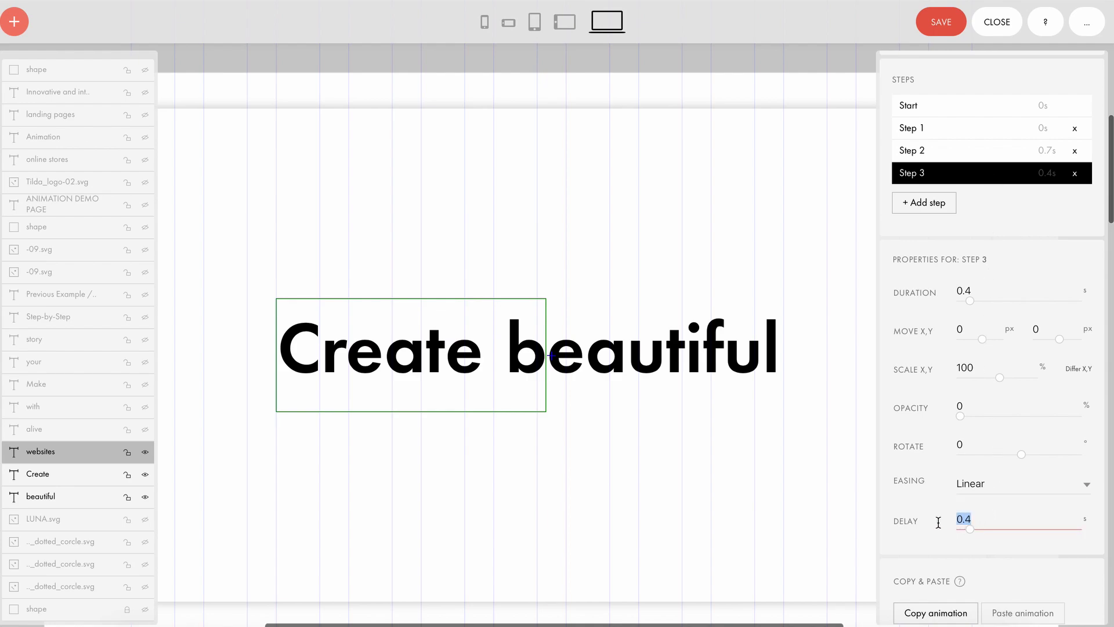
left_click(986, 518)
scroll(939, 288, "up", 1)
left_click(976, 207)
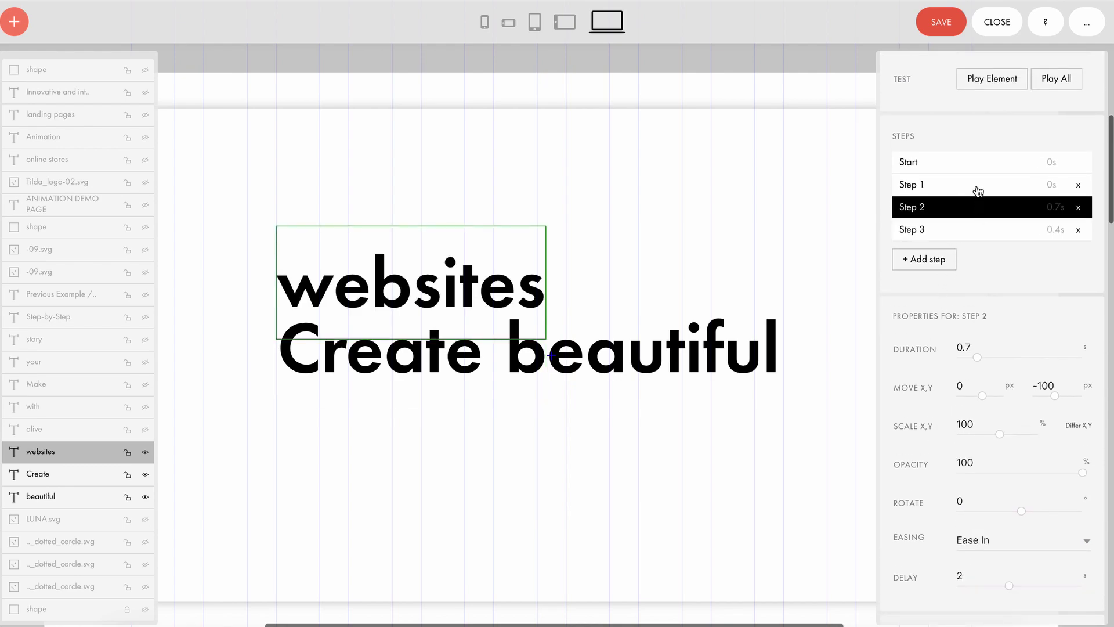
left_click(978, 191)
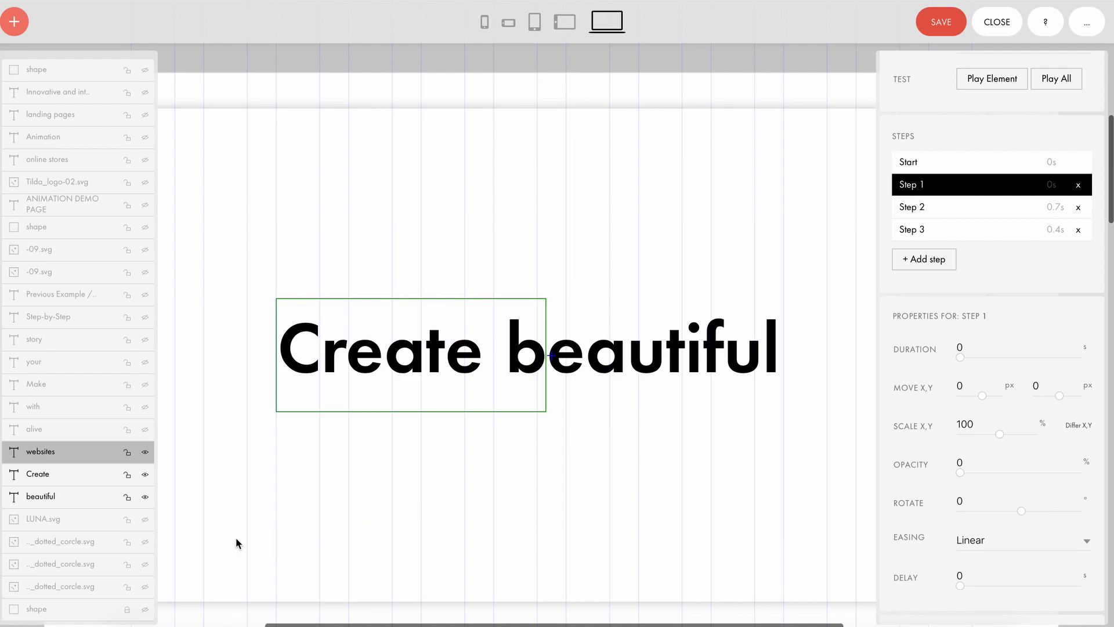
Step: Make the landing pages and online stores texts and the black background shape visible
key("Escape")
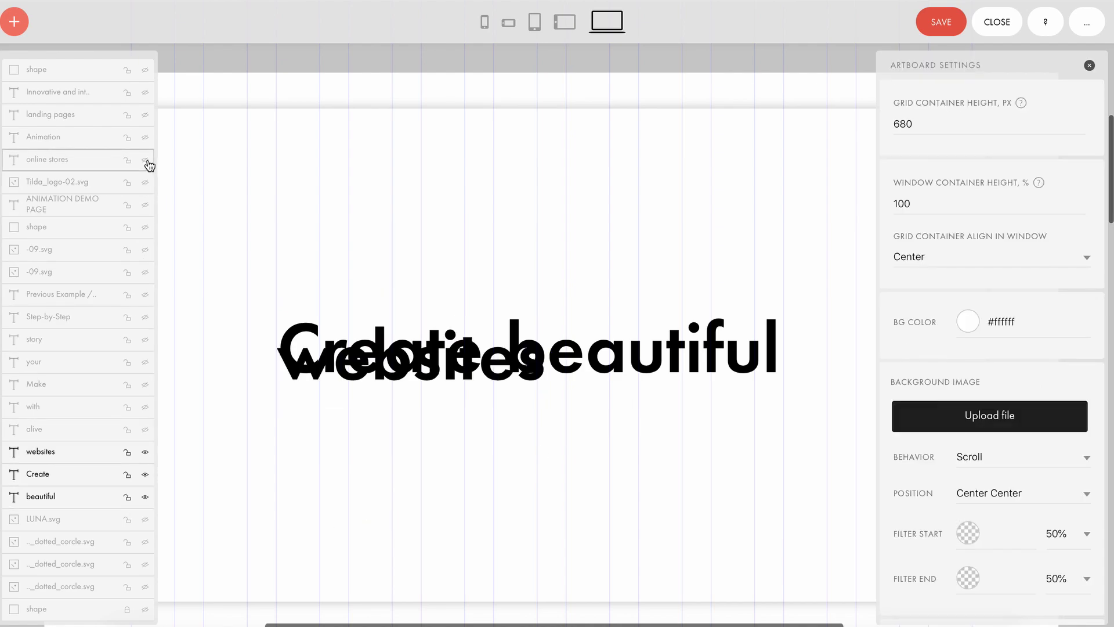
left_click(145, 116)
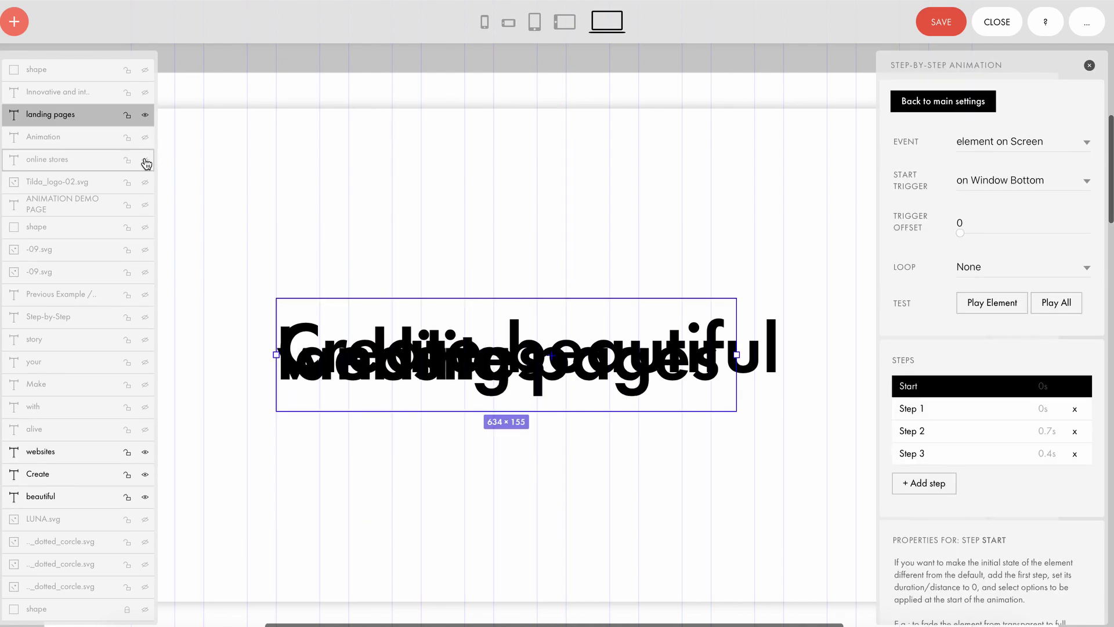
left_click(145, 162)
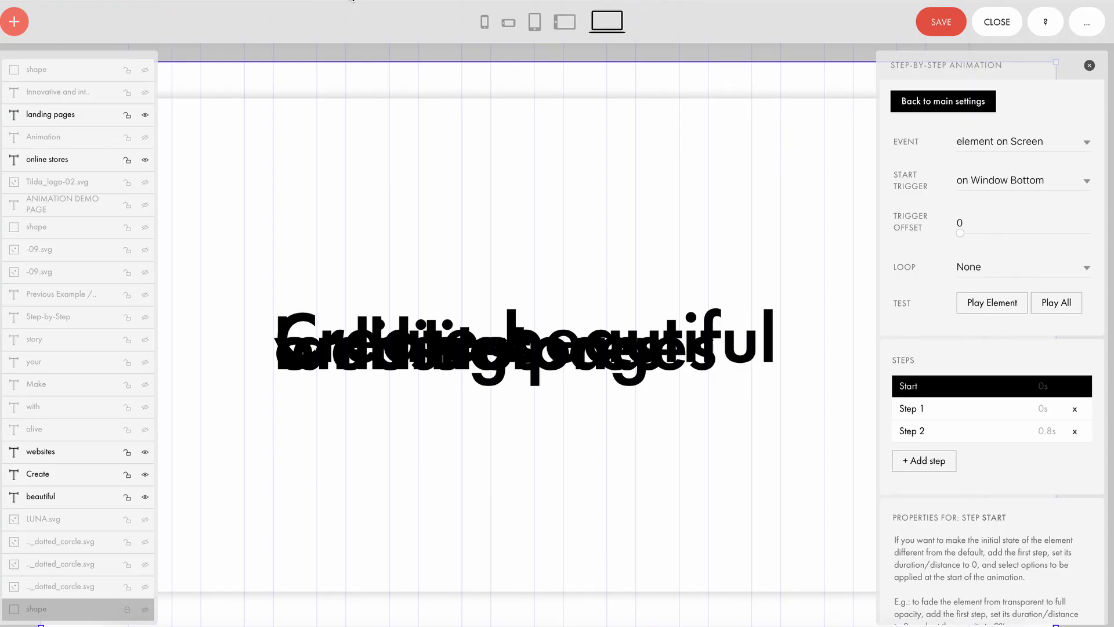
left_click(146, 609)
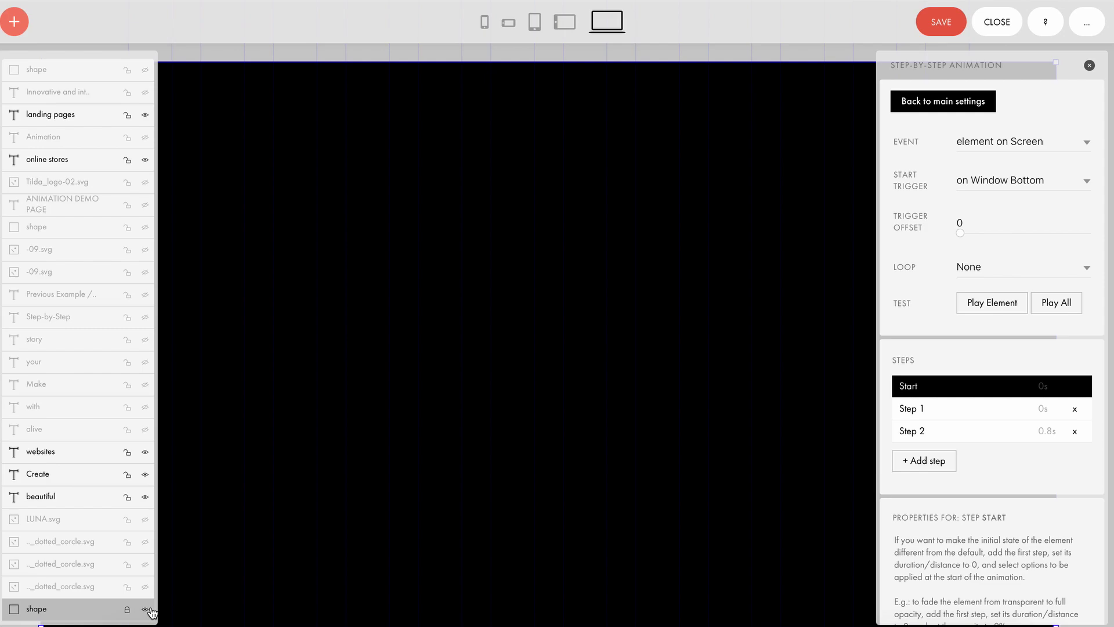
Step: Check the black shape's Step 1 starting offset of -1407
left_click(1033, 409)
scroll(936, 534, "down", 5)
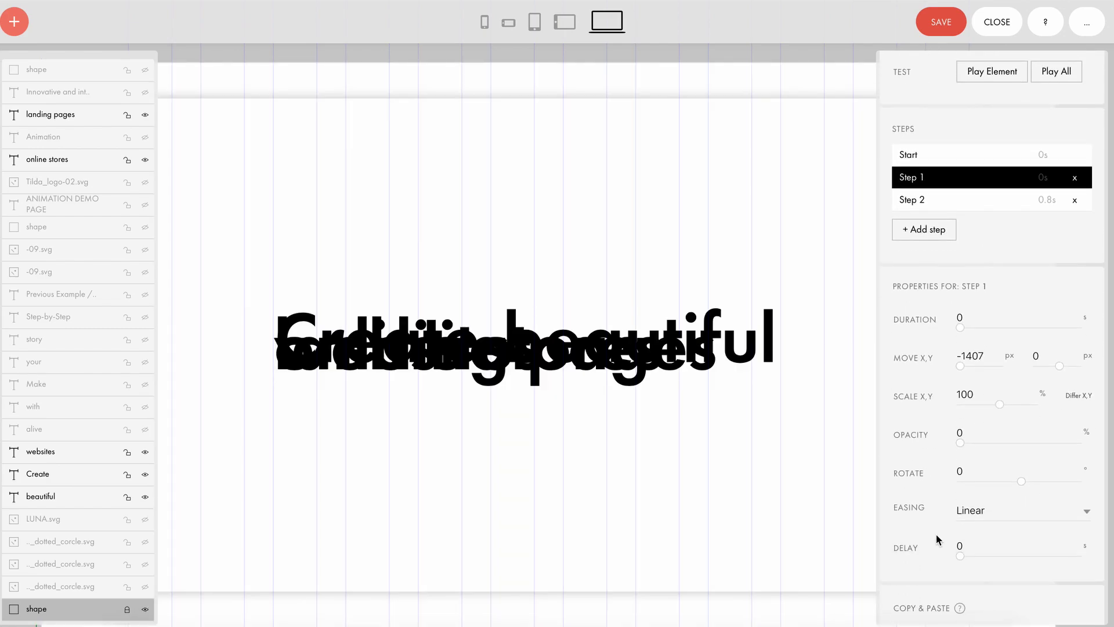
left_click_drag(985, 356, 928, 354)
left_click(1001, 359)
Step: Check the shape's Step 2 values, leaving the delay at 6.3 and the duration at 0.8
left_click(1002, 201)
left_click(968, 543)
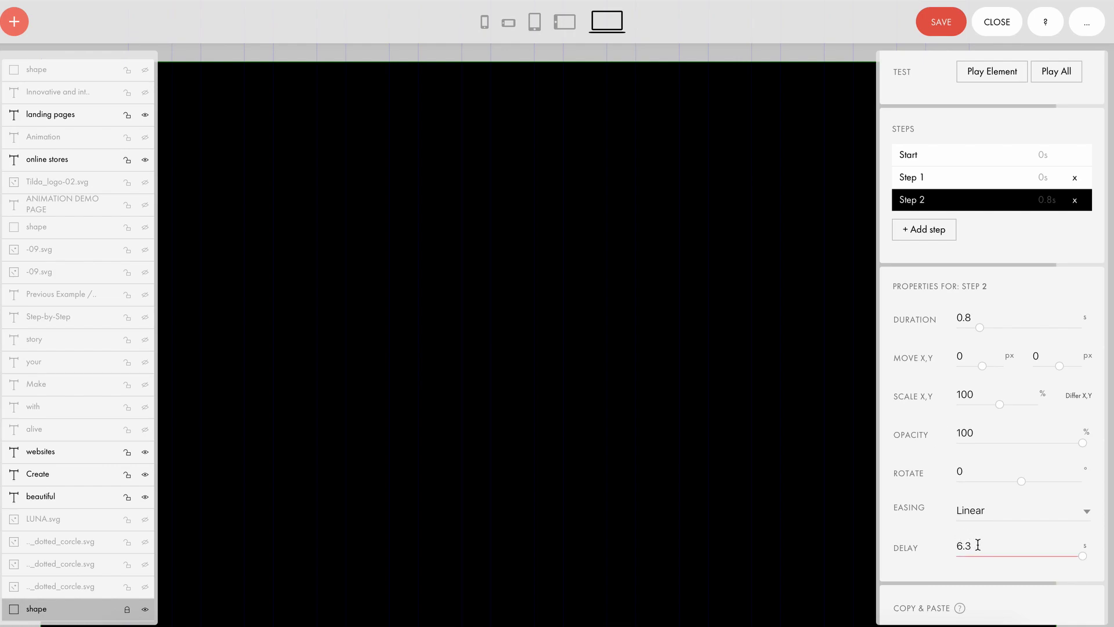
left_click_drag(979, 545, 944, 545)
left_click(1003, 542)
left_click(1003, 314)
left_click_drag(1004, 315, 942, 318)
left_click(1005, 315)
Step: Make the three dotted semicircles and the LUNA moon visible
left_click(145, 590)
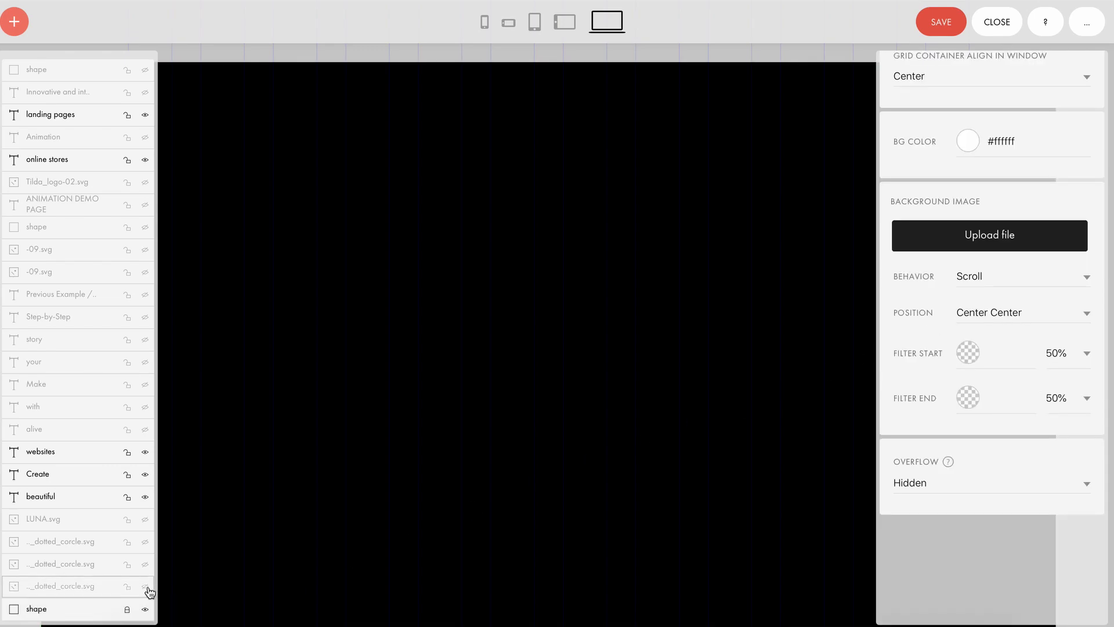
left_click(145, 564)
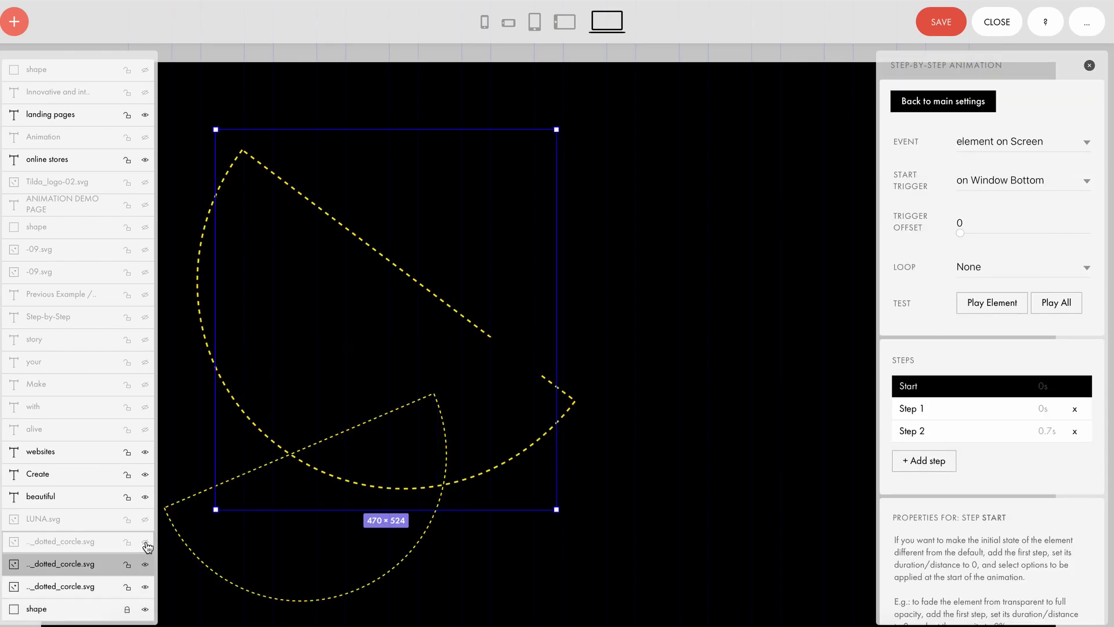
left_click(145, 541)
left_click(145, 521)
left_click(116, 521)
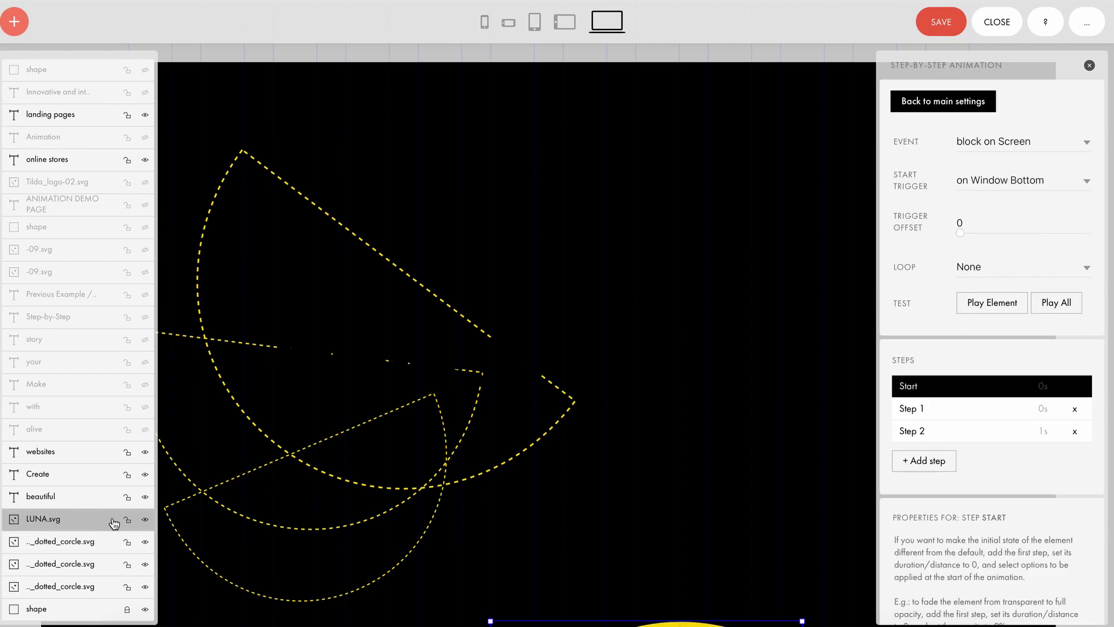
Step: Check the moon's Step 1 starting scale of 10
scroll(585, 519, "down", 5)
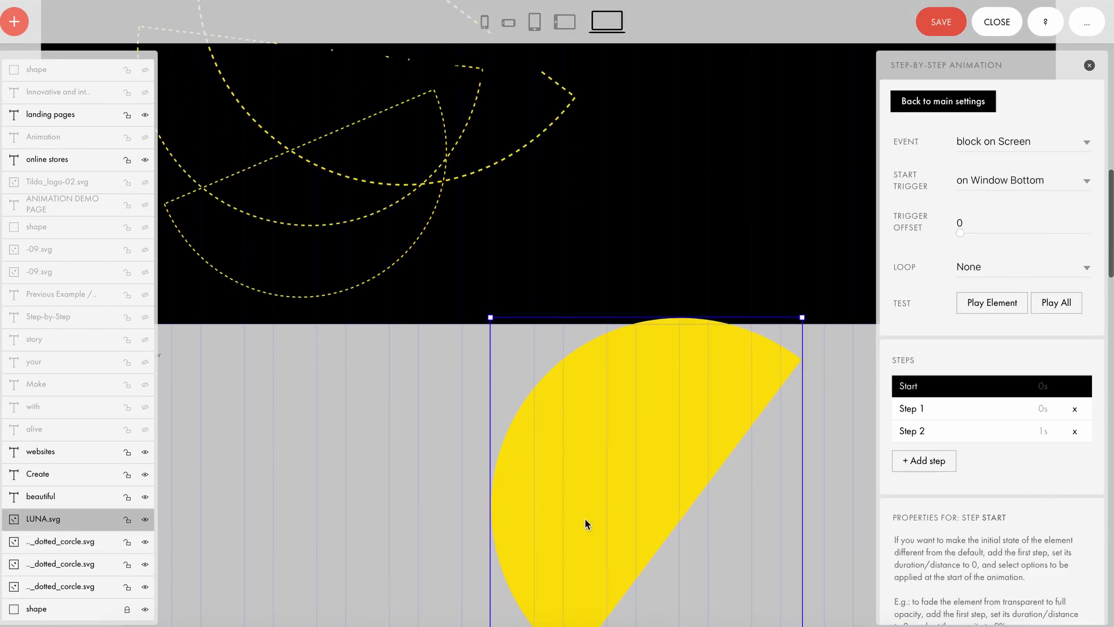
left_click(997, 416)
scroll(942, 574, "down", 4)
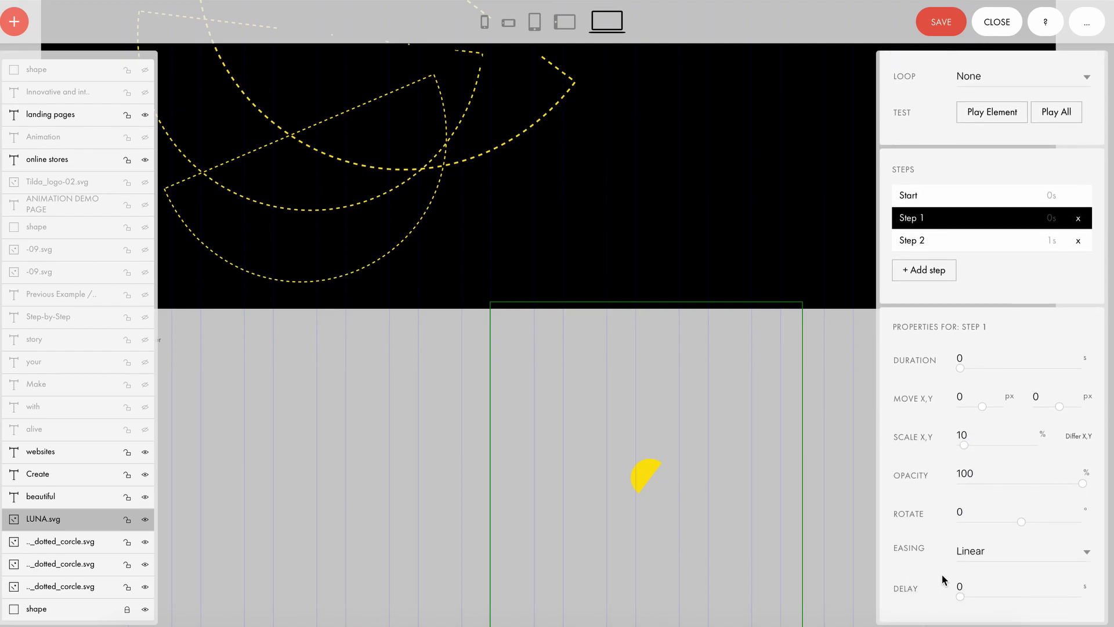
left_click_drag(974, 419, 931, 419)
left_click(1003, 415)
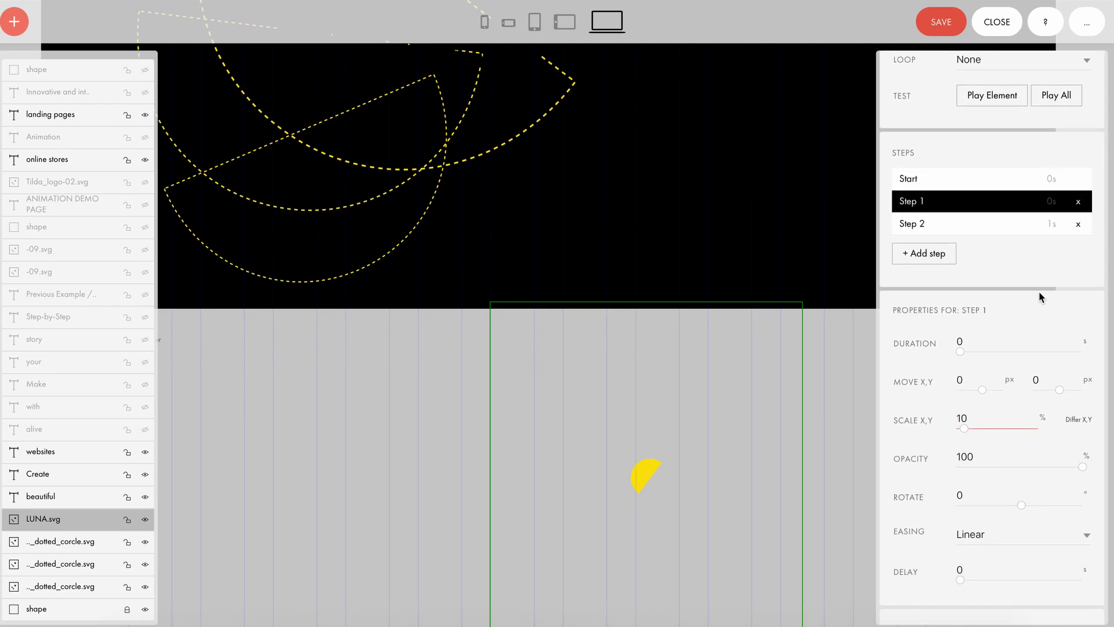
Step: Check the moon's Step 2: scale 120, duration 1, rotation 290, Elastic Fin easing
left_click(1007, 227)
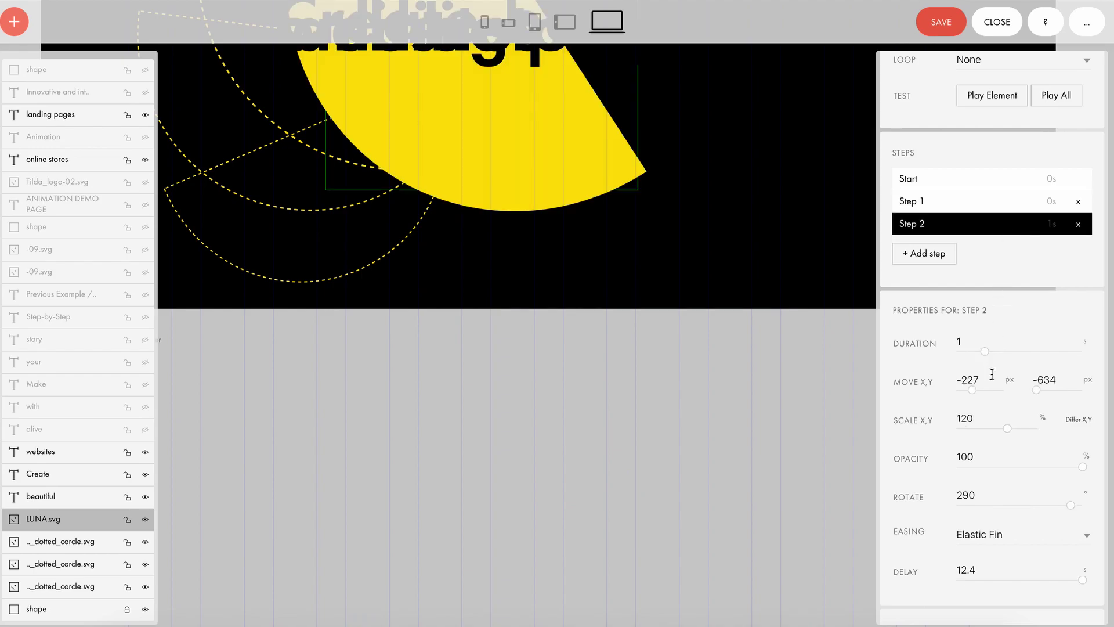
left_click_drag(977, 422, 936, 418)
left_click(958, 341)
type("1")
left_click_drag(988, 493, 923, 493)
left_click(1024, 536)
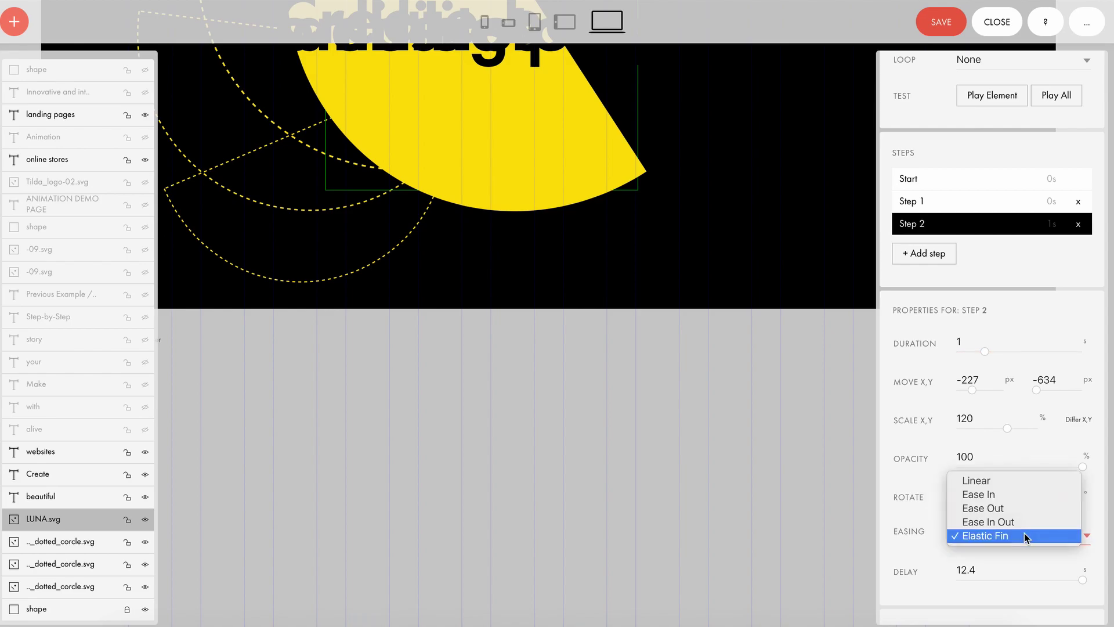
left_click(989, 536)
Step: Make the alive and with texts visible
scroll(920, 570, "down", 1)
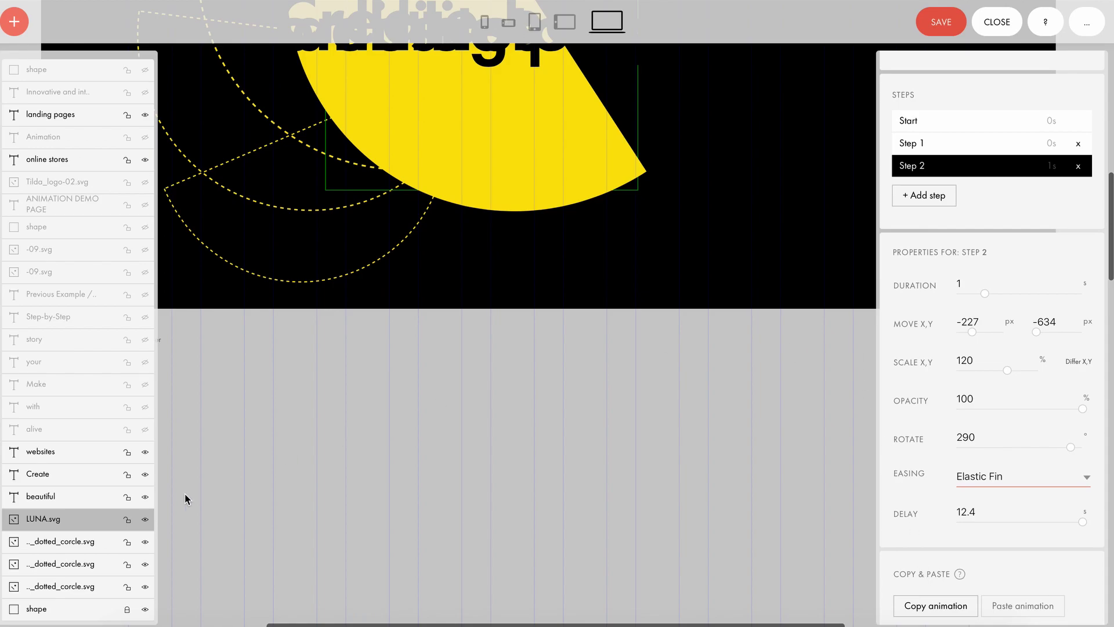
left_click(145, 429)
left_click(145, 406)
Step: Unhide the Make, your, story and remaining layers, then leave the editor and publish the page
left_click(145, 383)
left_click(146, 361)
left_click(145, 339)
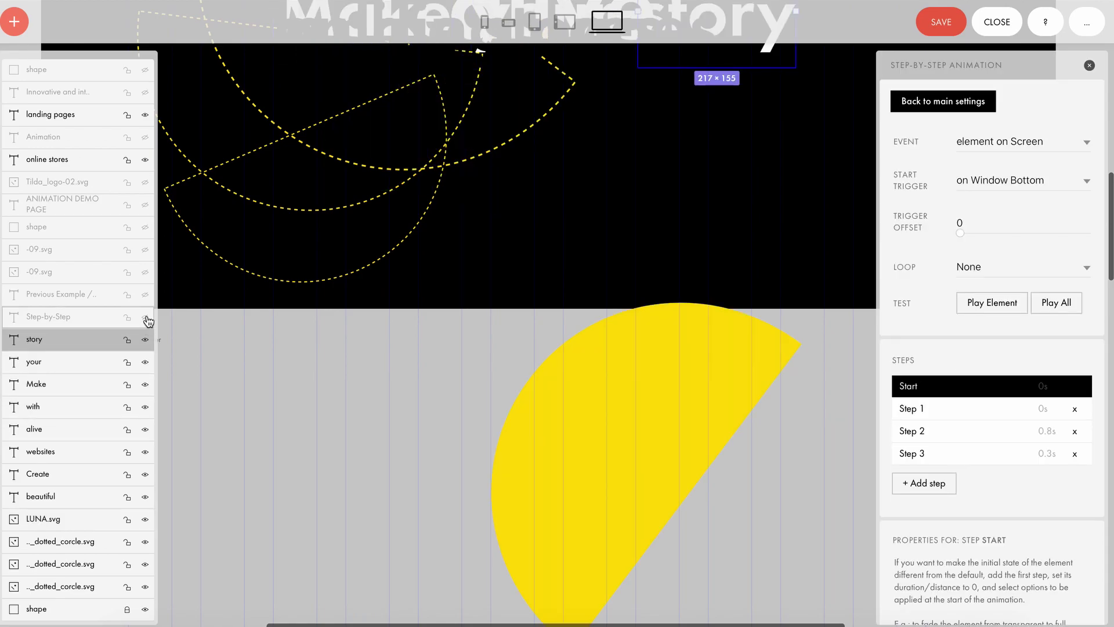
left_click_drag(149, 321, 146, 70)
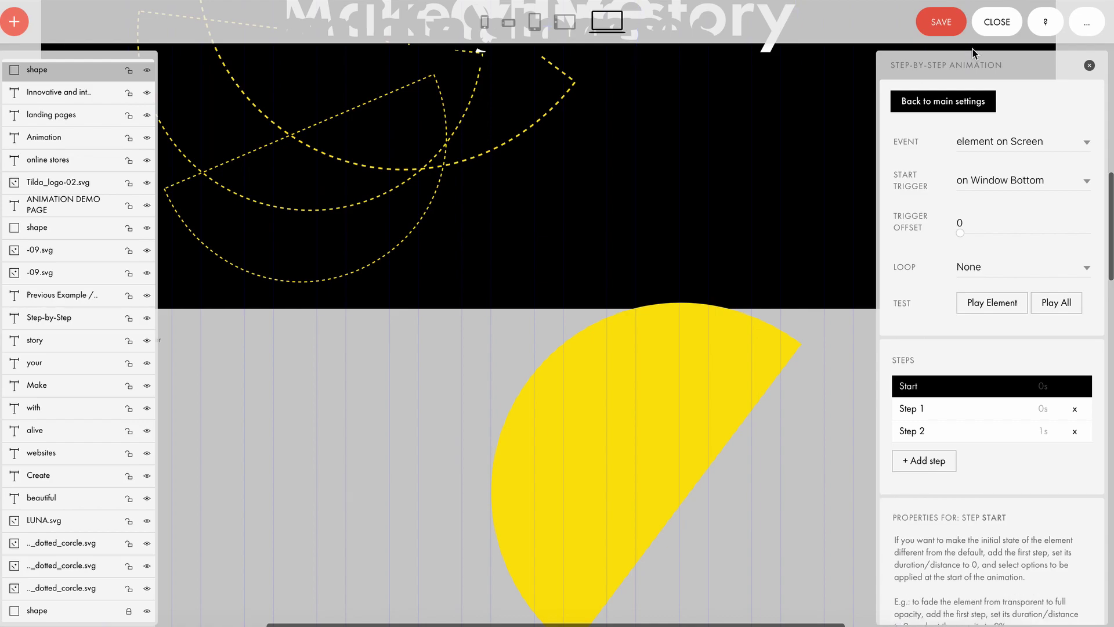
left_click(997, 26)
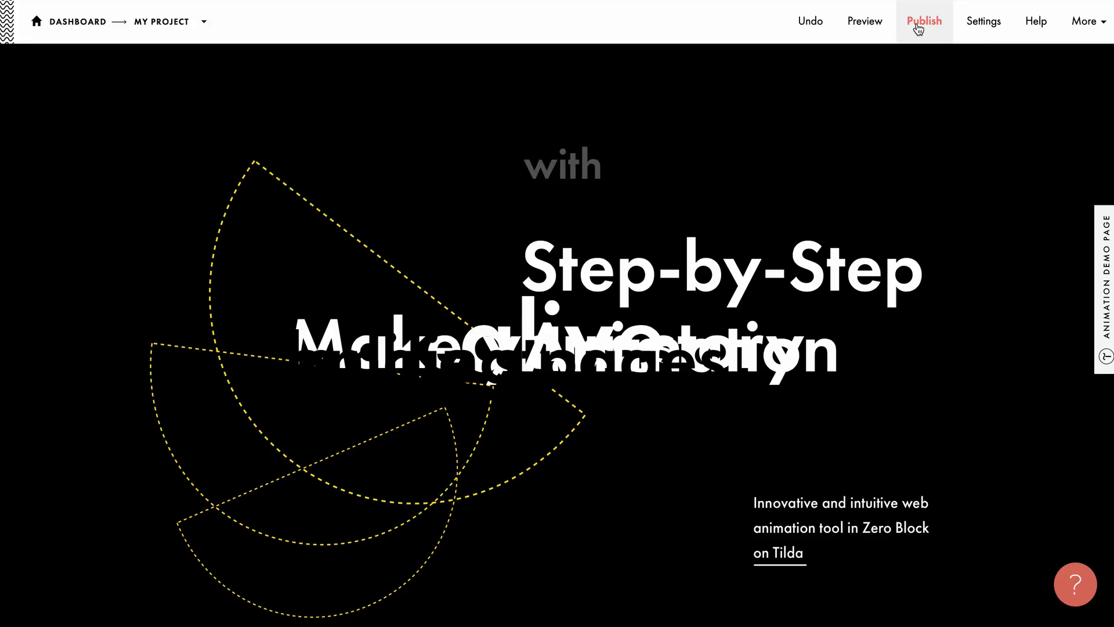
left_click(918, 28)
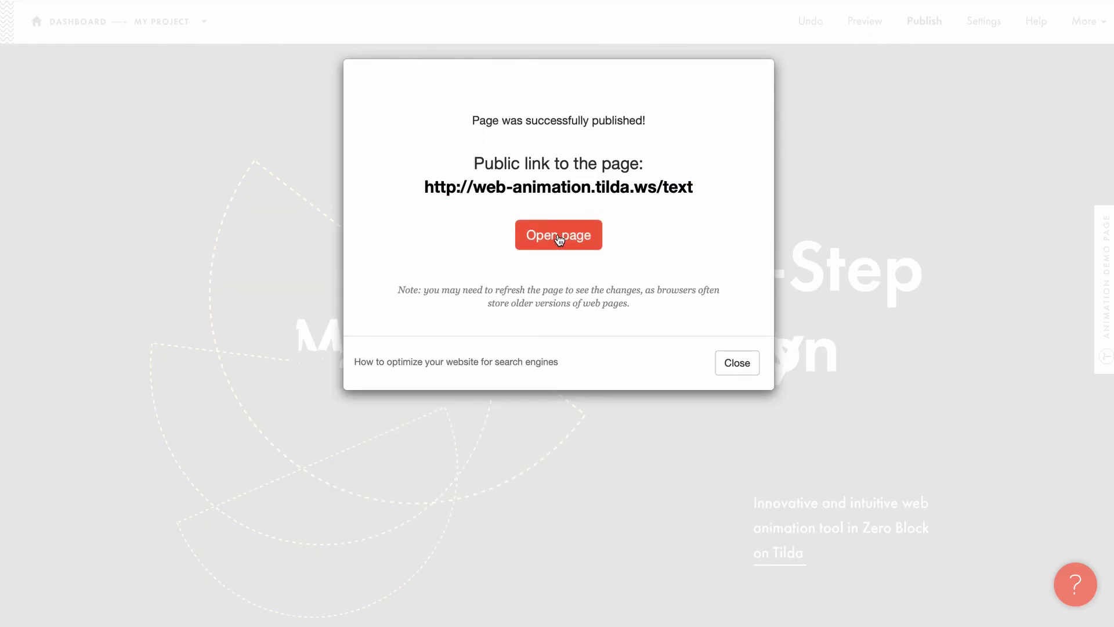